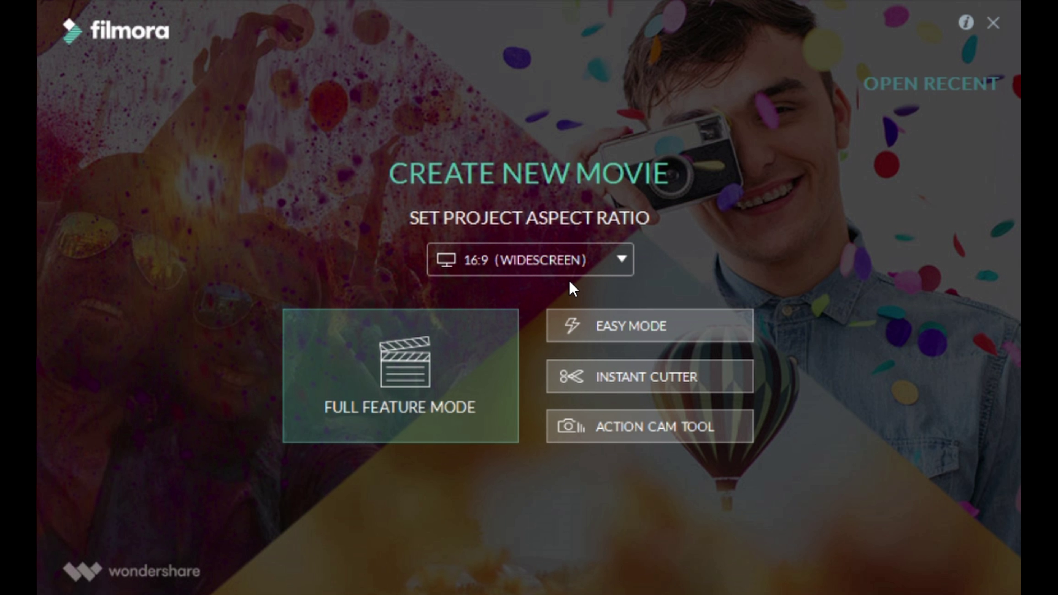
Create a 16:9 widescreen project in Full Feature Mode and look through the My Music audio collection.
click(401, 398)
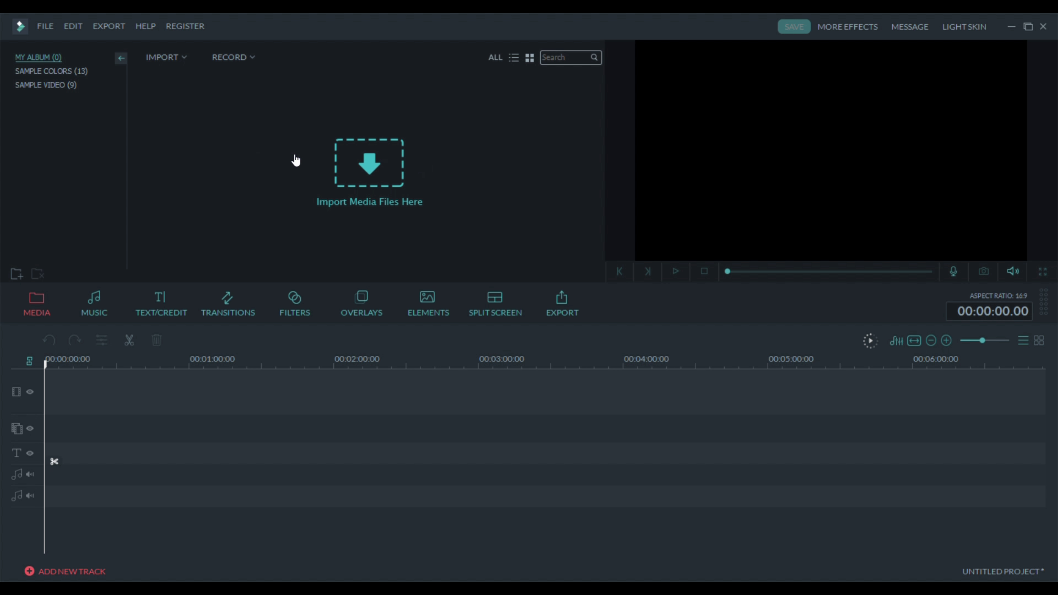
click(103, 297)
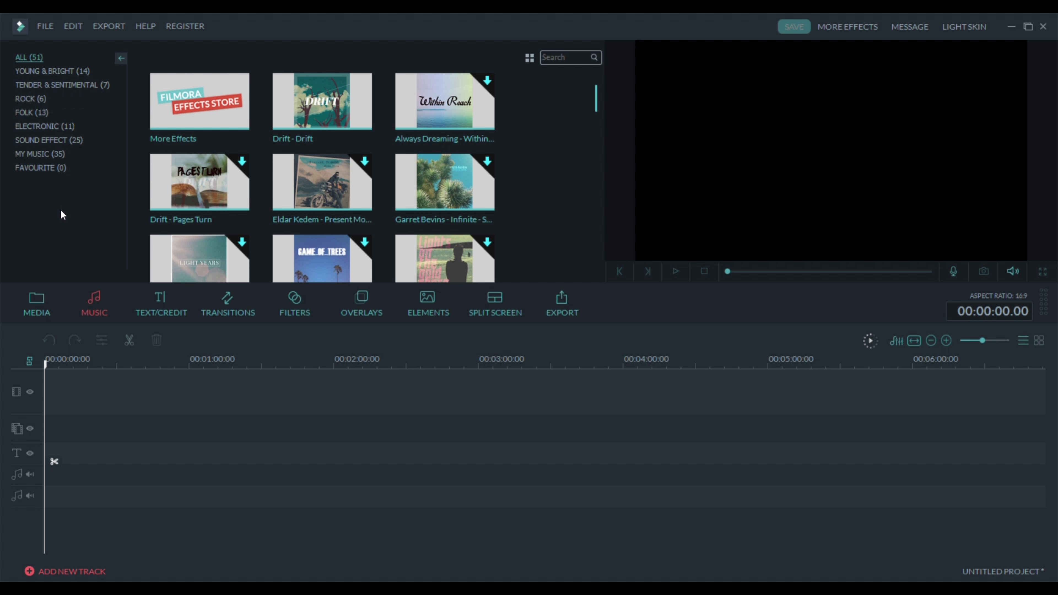
click(51, 154)
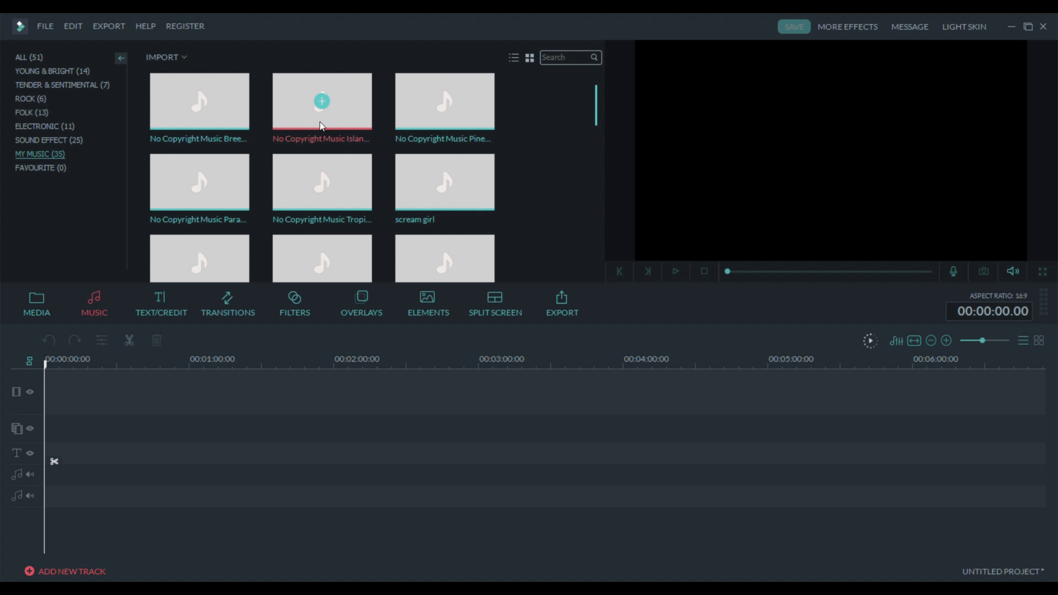
drag(599, 111, 599, 241)
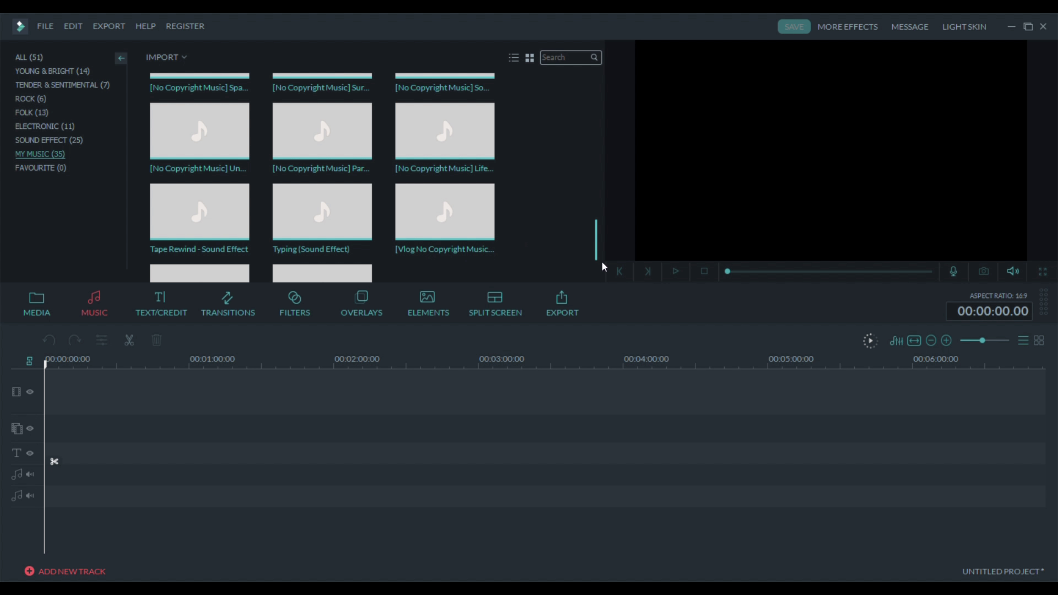
drag(598, 247, 599, 97)
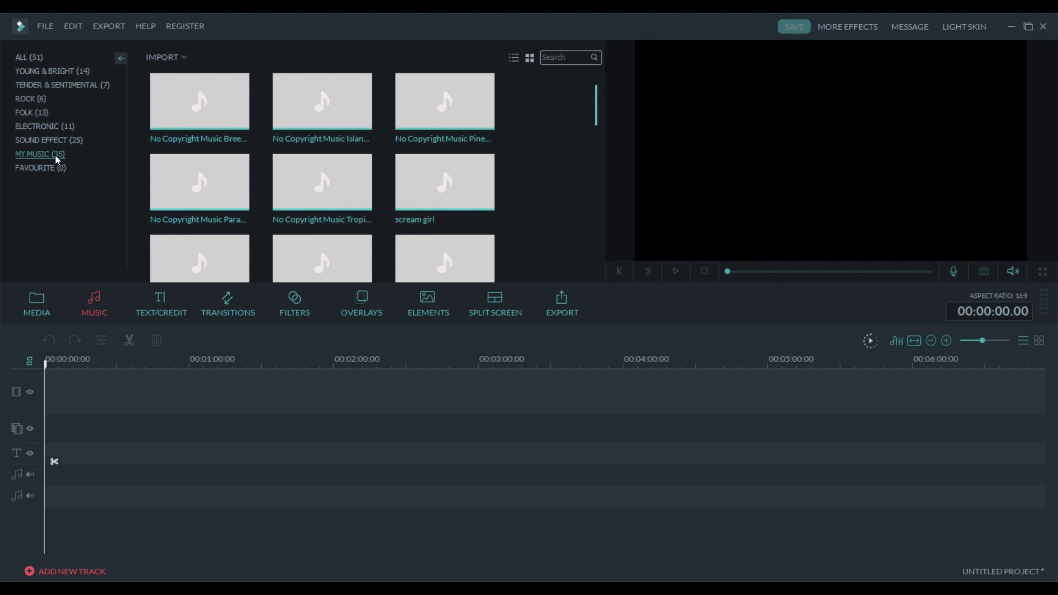
click(37, 299)
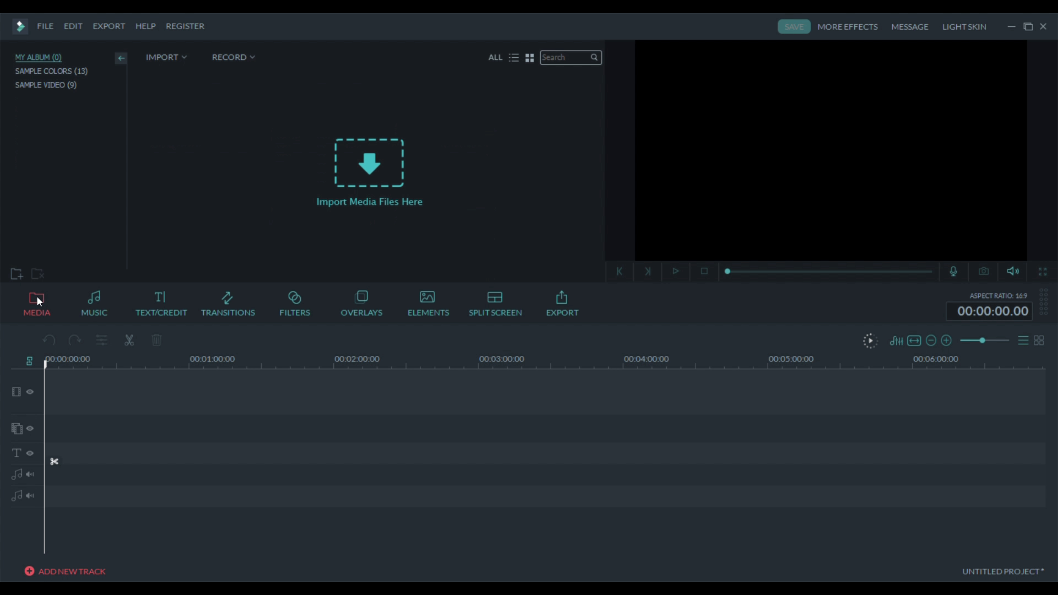
click(91, 299)
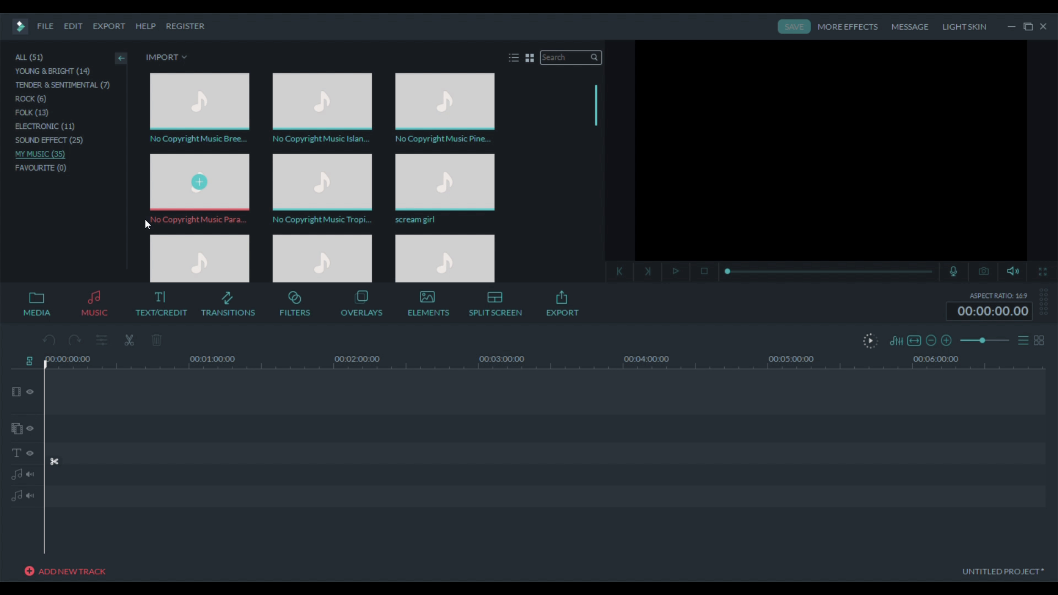
Browse the text and credit templates, download Title 9 and preview it.
click(147, 295)
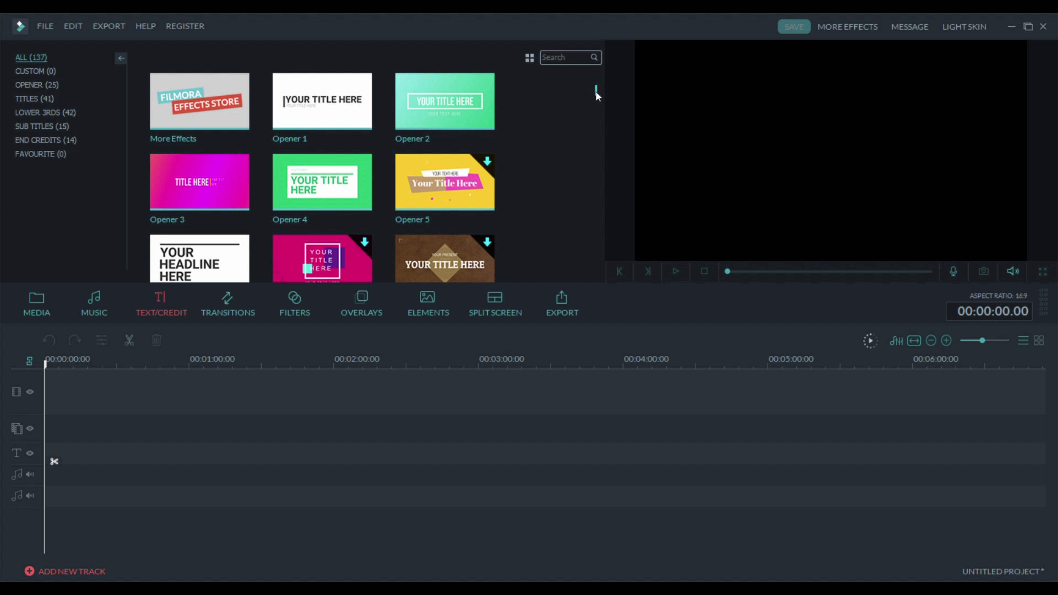
drag(597, 96, 596, 136)
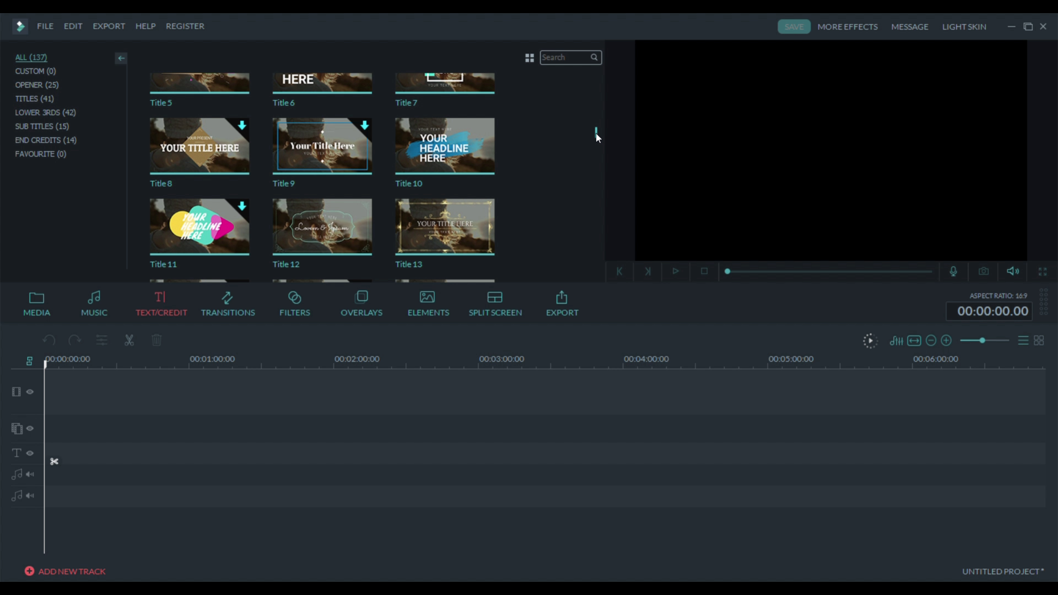
mouse_move(359, 128)
click(365, 127)
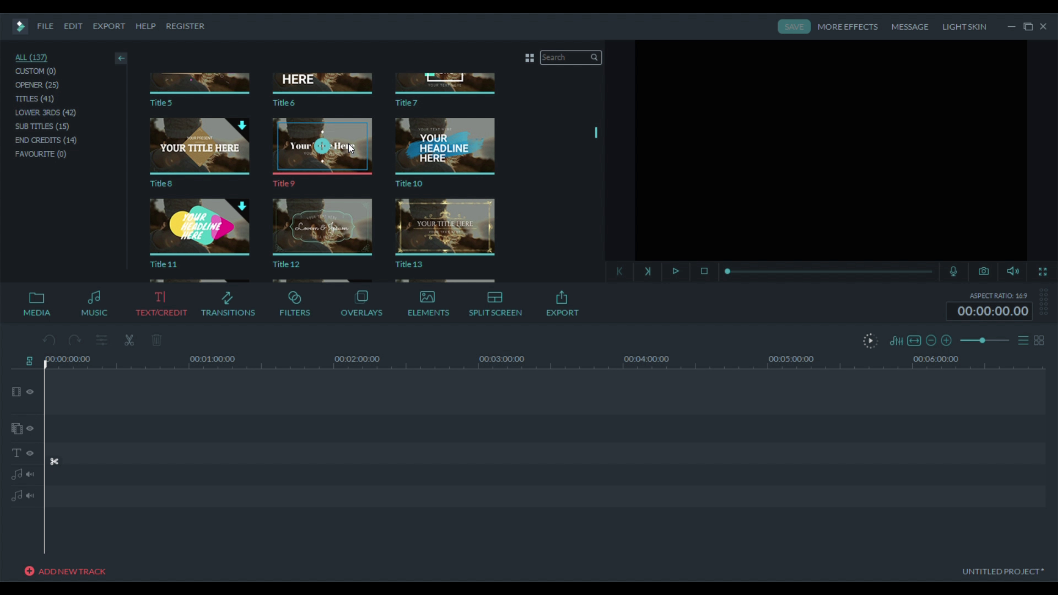
click(675, 271)
Browse the transitions library and preview the Flash transition.
click(230, 299)
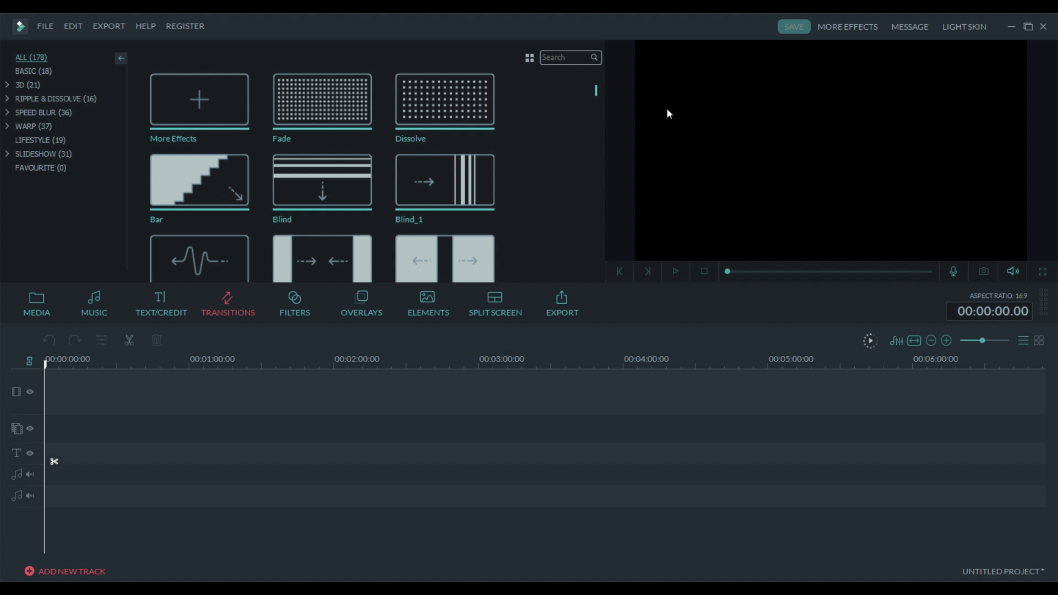
drag(594, 90, 596, 115)
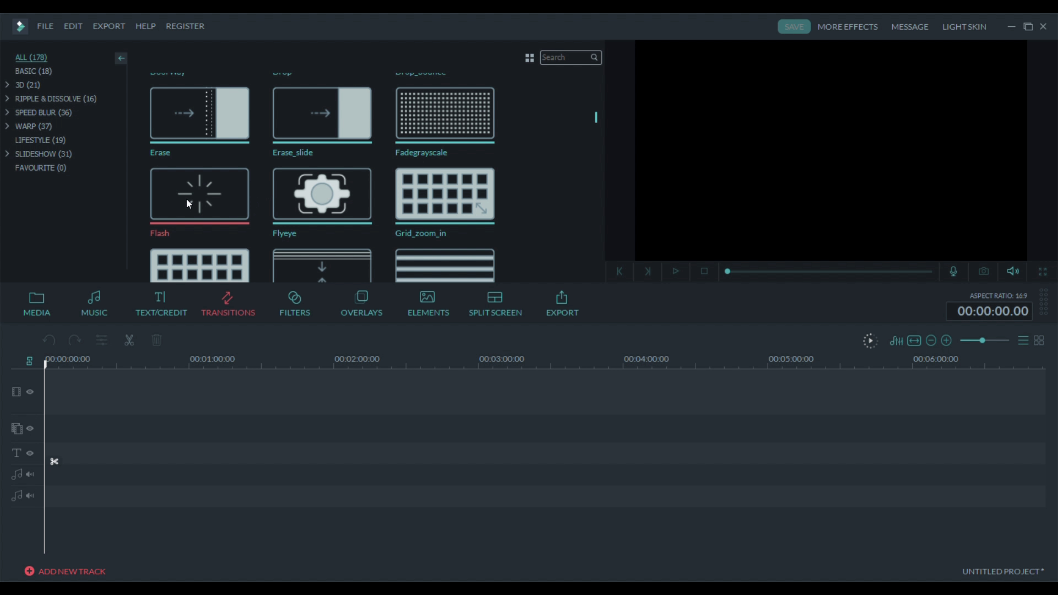
click(227, 206)
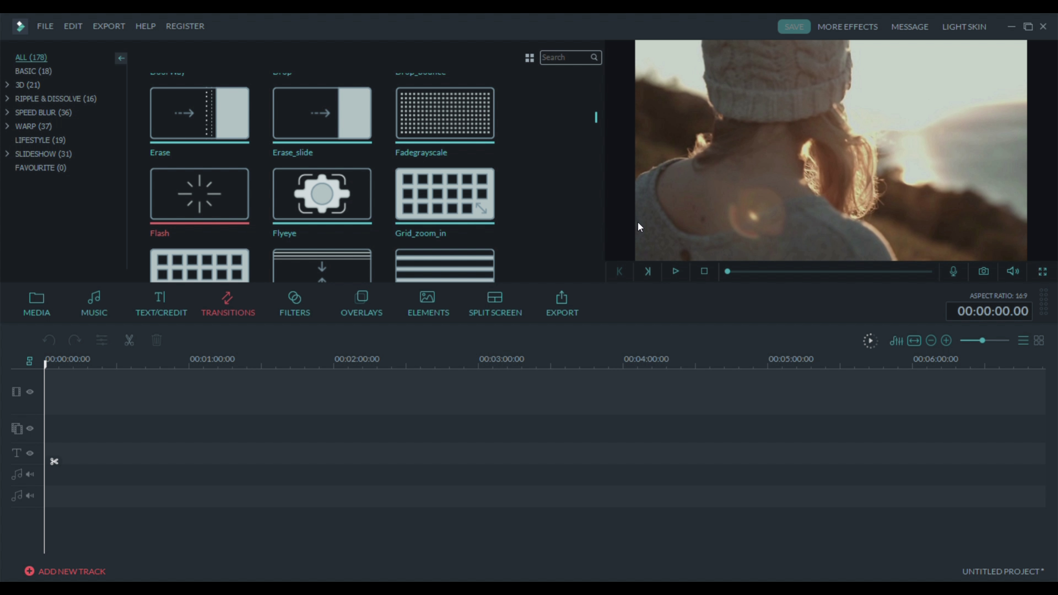
click(673, 270)
Look over the available filters and browse through the overlay effects.
click(296, 313)
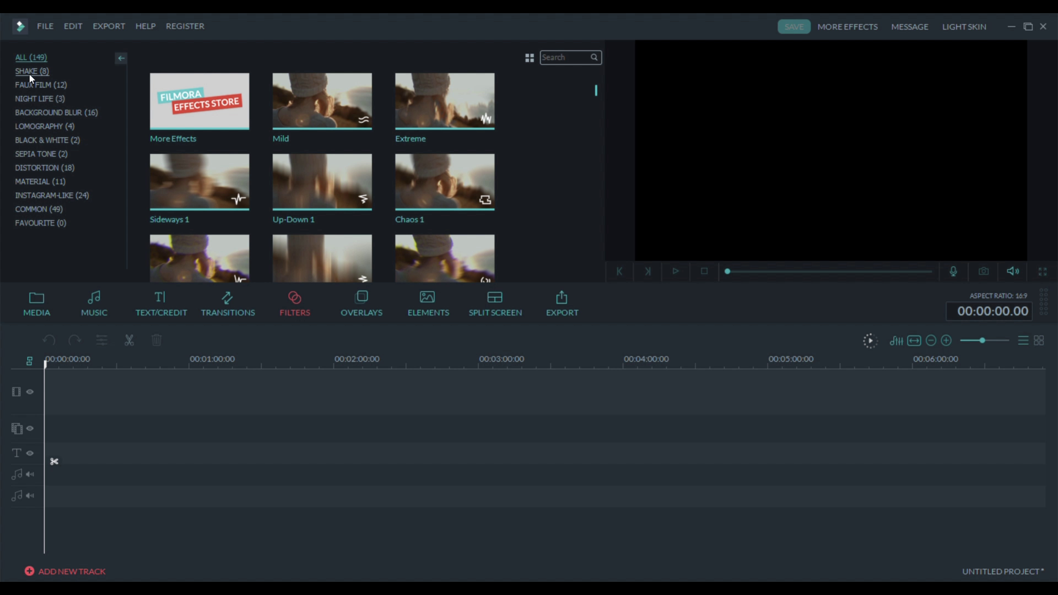
click(359, 312)
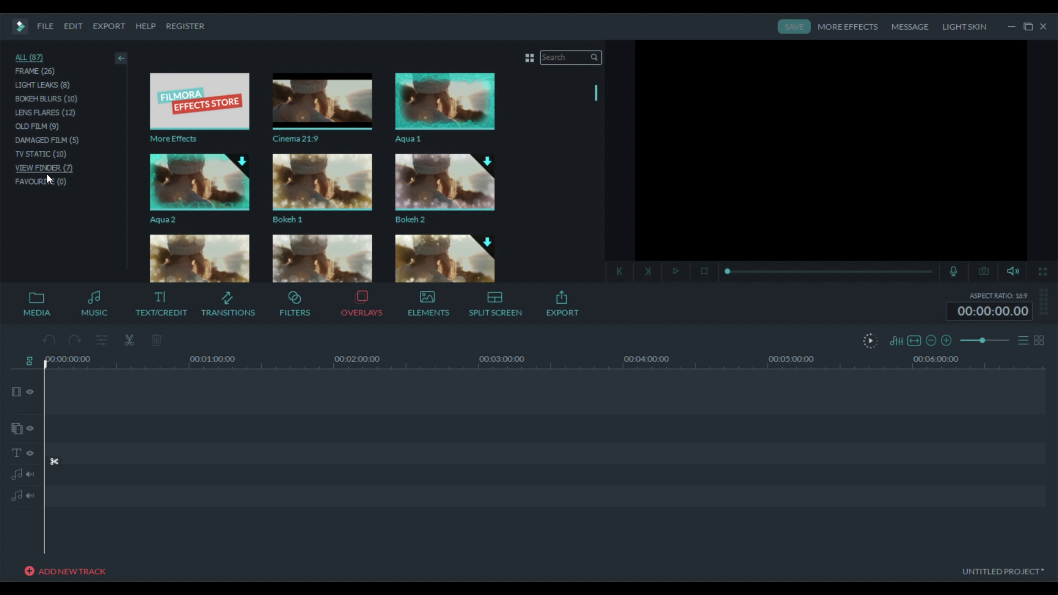
drag(596, 96, 596, 179)
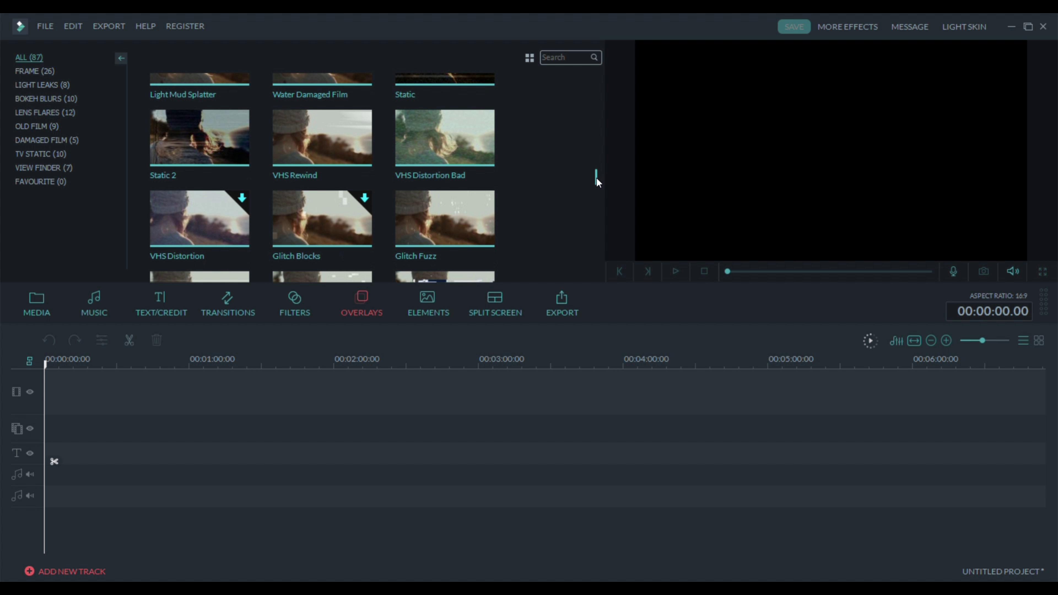
Show the Badges category of elements and preview Badge Element 5.
click(432, 307)
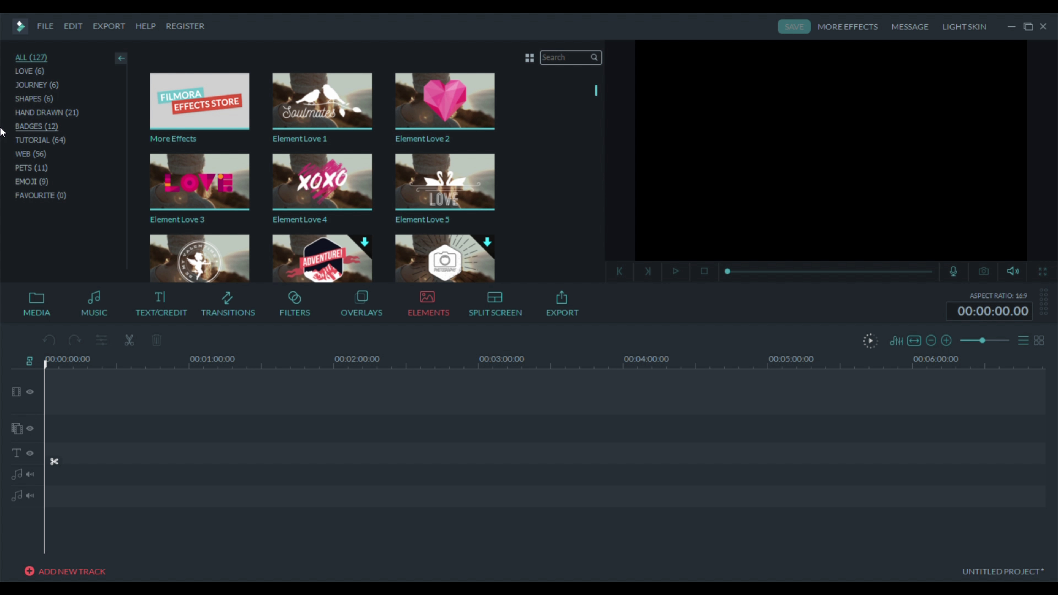
click(27, 125)
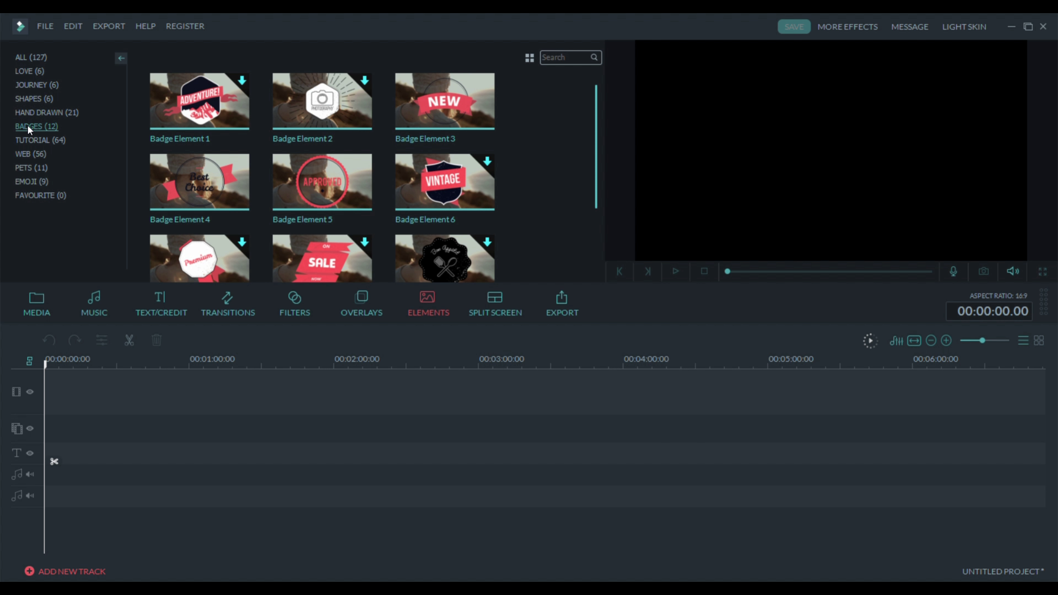
mouse_move(306, 181)
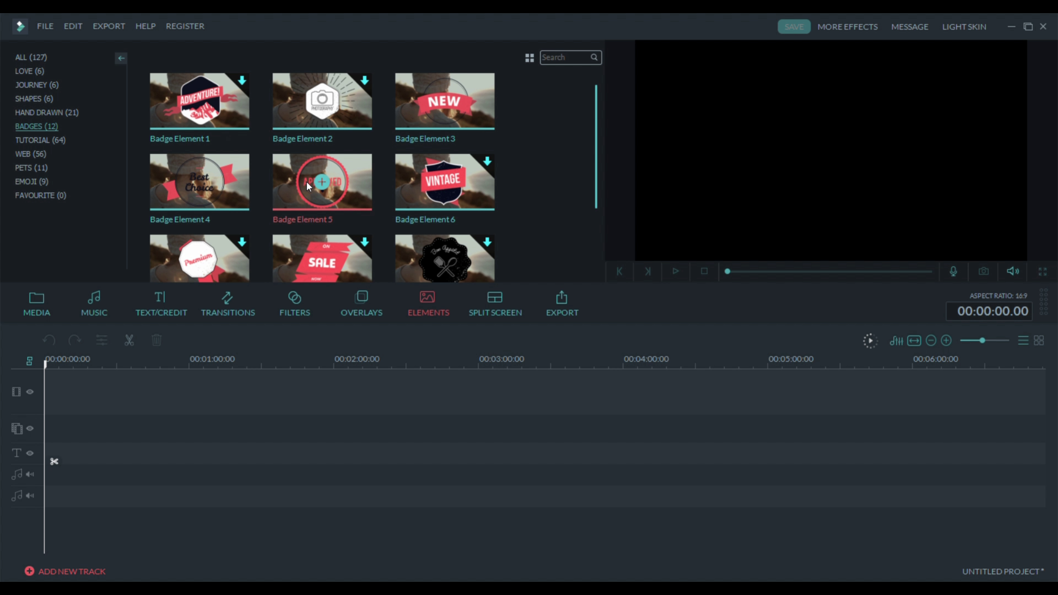
click(675, 271)
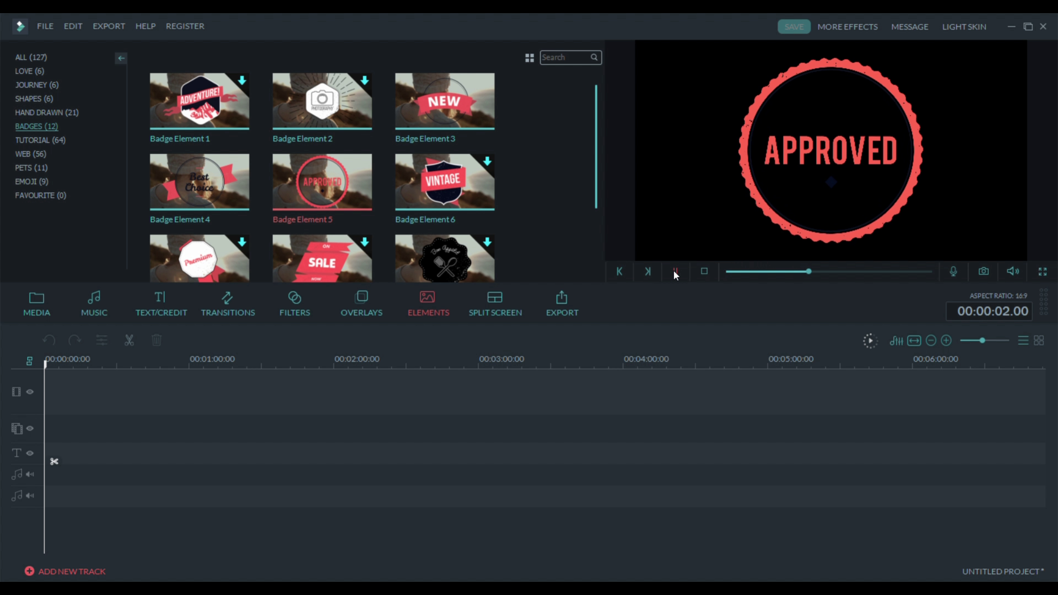
Browse the Tutorial elements and preview Element Motion Shape 1 from the Shapes category.
click(24, 141)
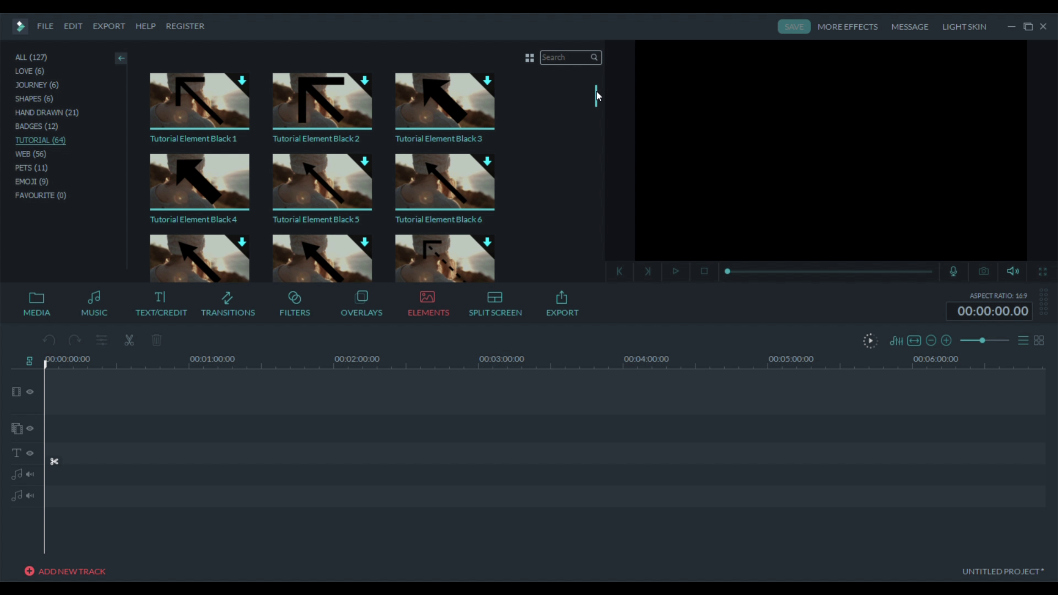
drag(597, 96, 600, 130)
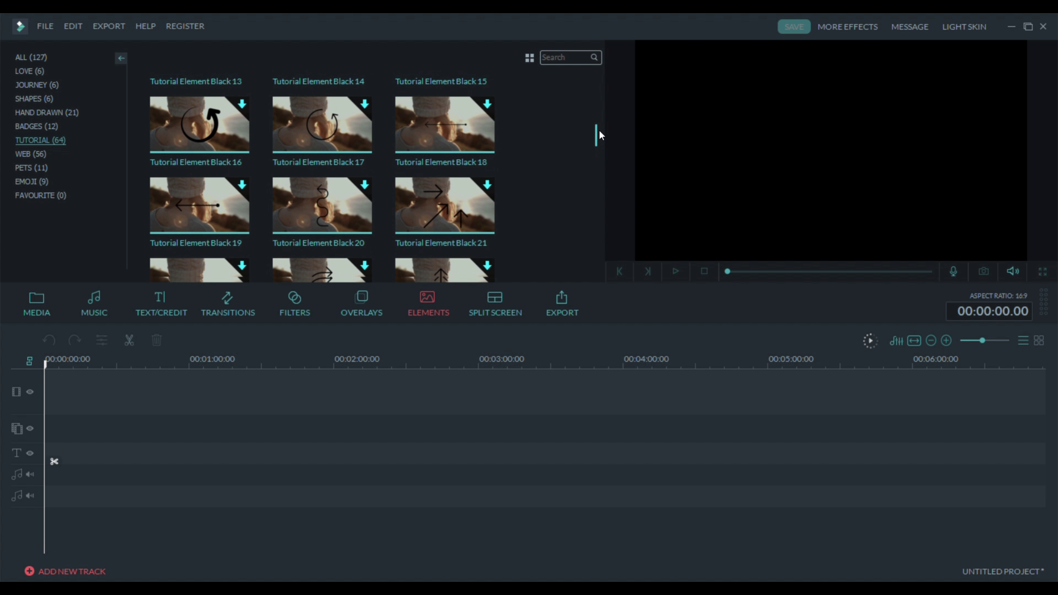
mouse_move(245, 107)
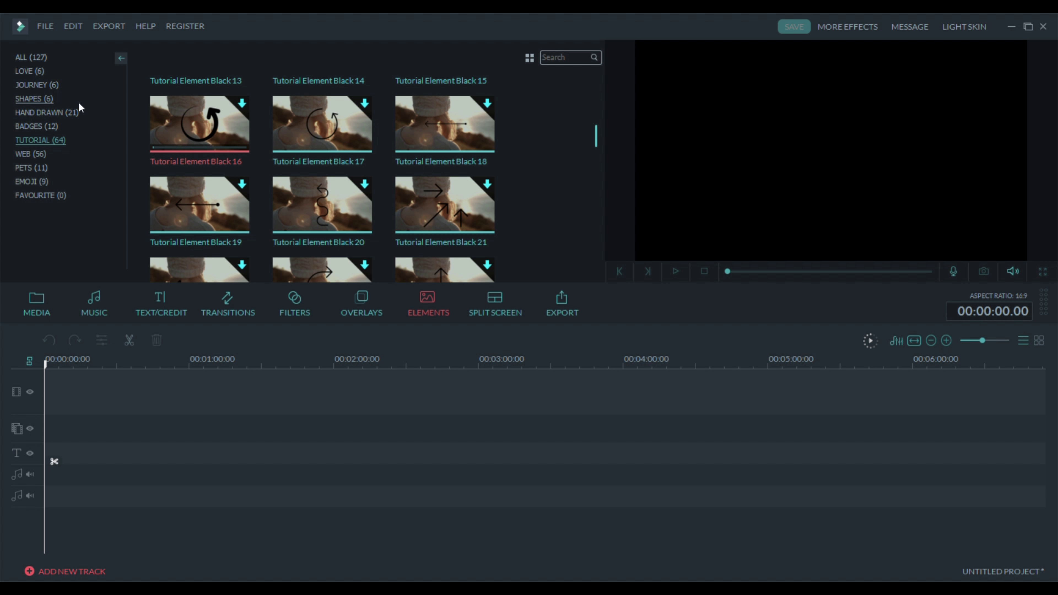
click(40, 104)
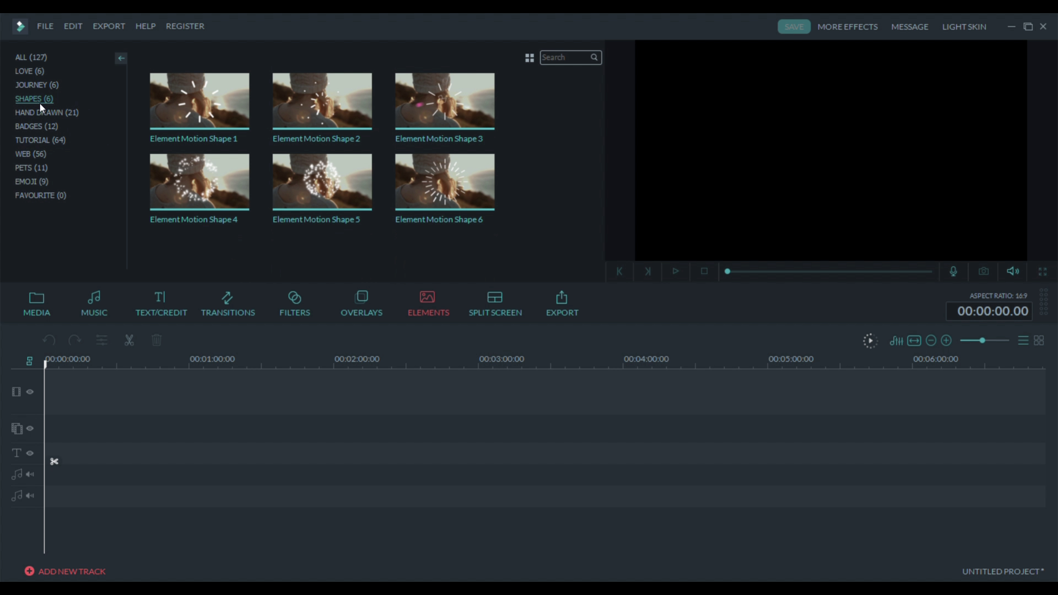
click(236, 114)
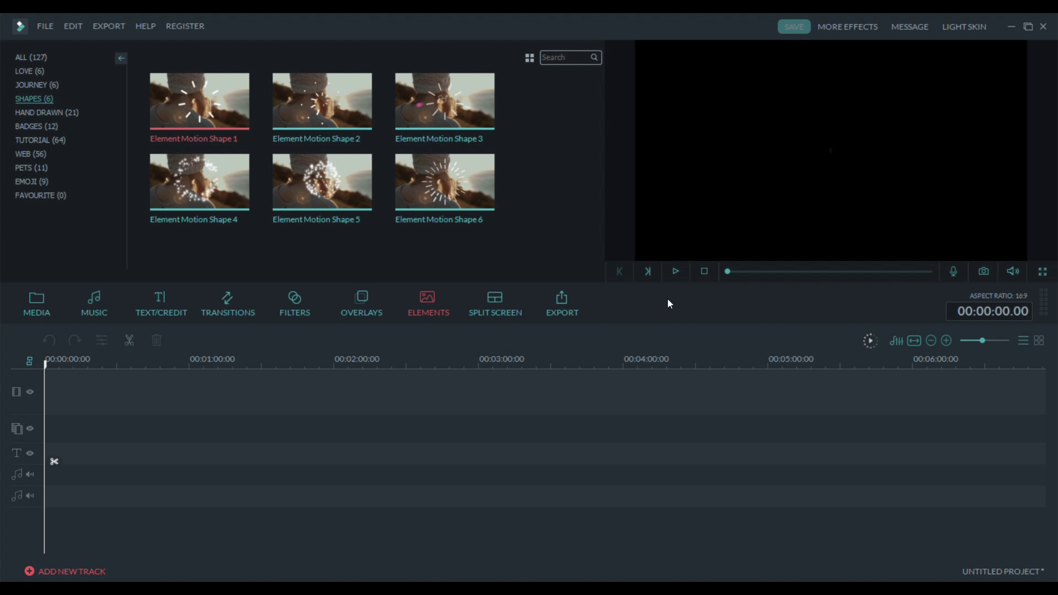
click(674, 272)
Look over the split-screen layouts and return to the project's media album.
click(493, 314)
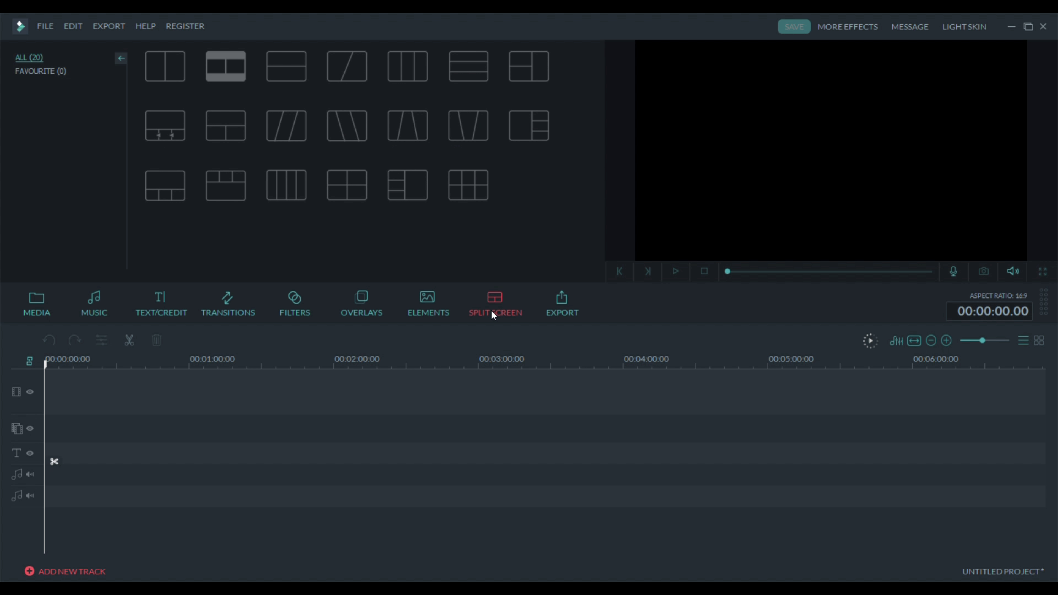
mouse_move(243, 71)
click(43, 306)
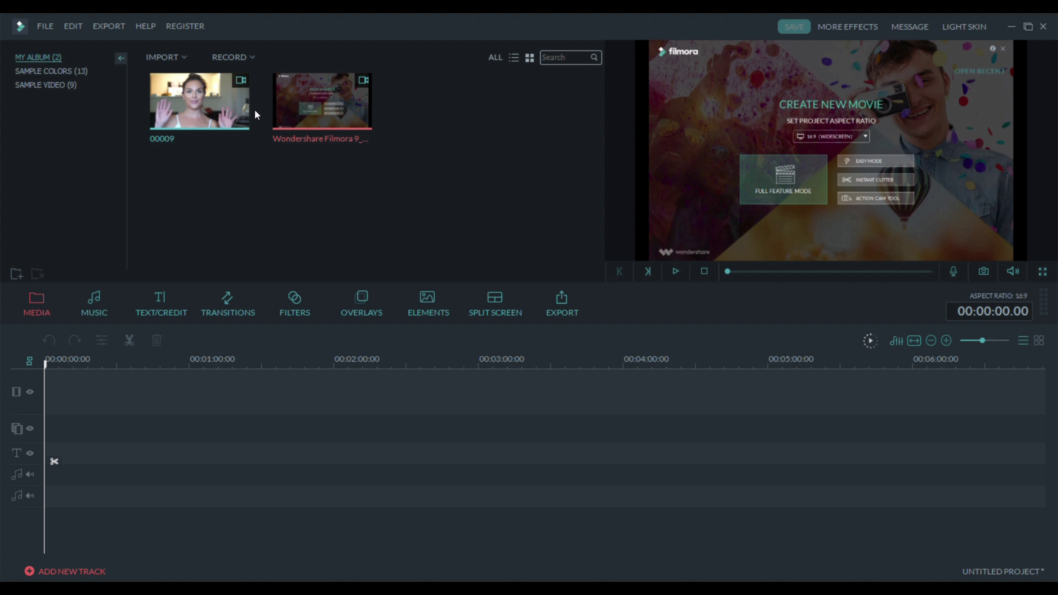
Add both album clips to the video track and delete them from the timeline again.
mouse_move(239, 123)
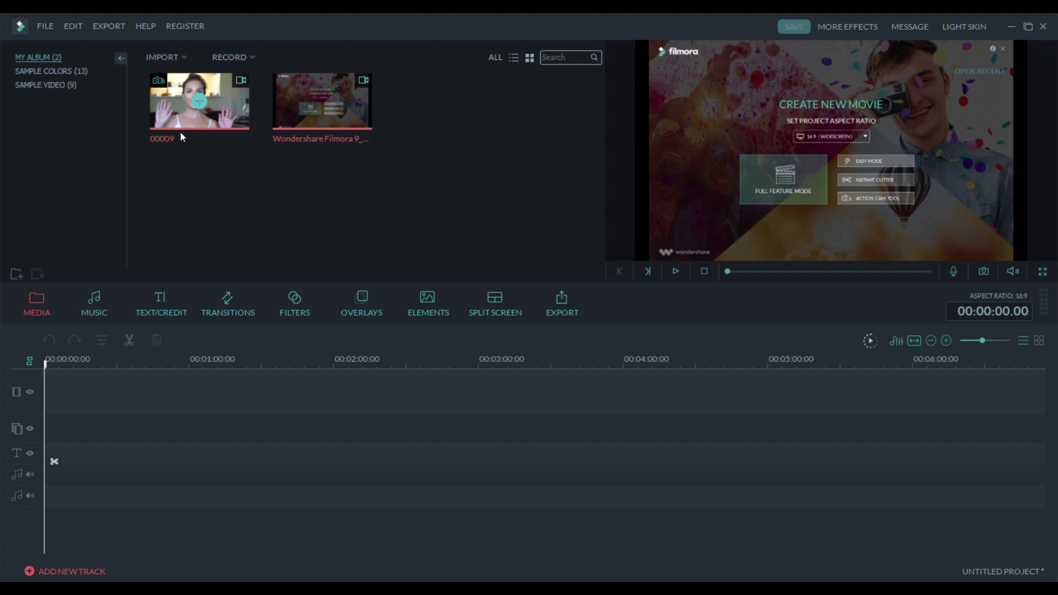
click(198, 100)
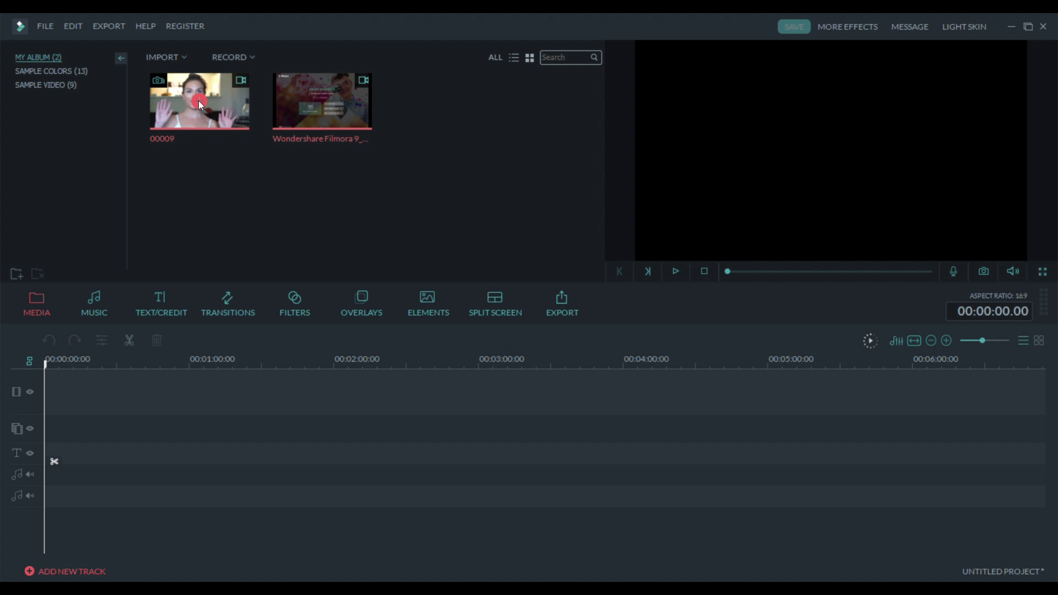
drag(158, 394, 234, 392)
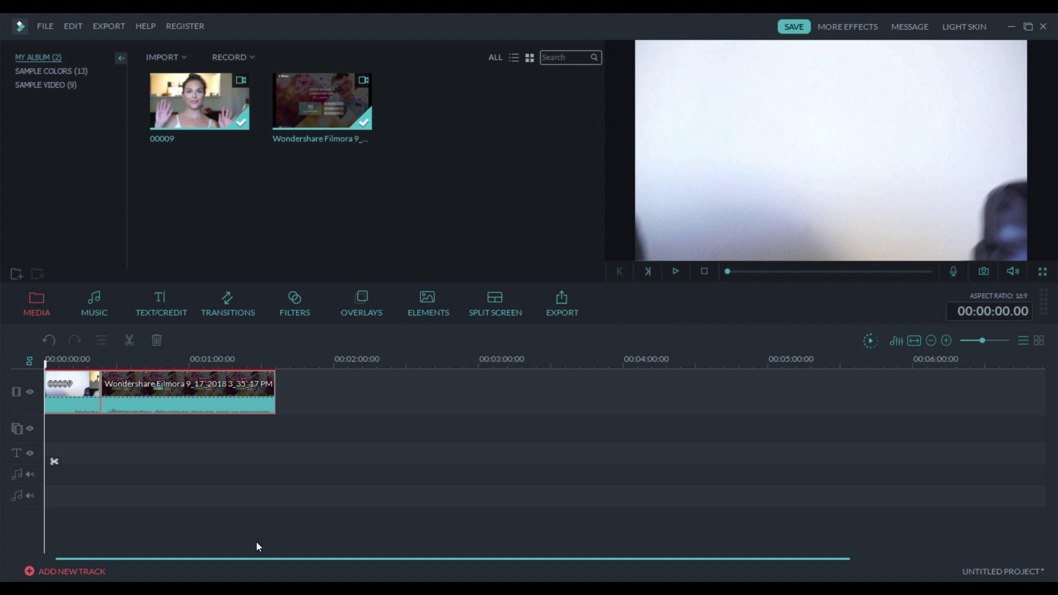
key(Delete)
Place only clip 00009 at the start of the video track.
click(248, 120)
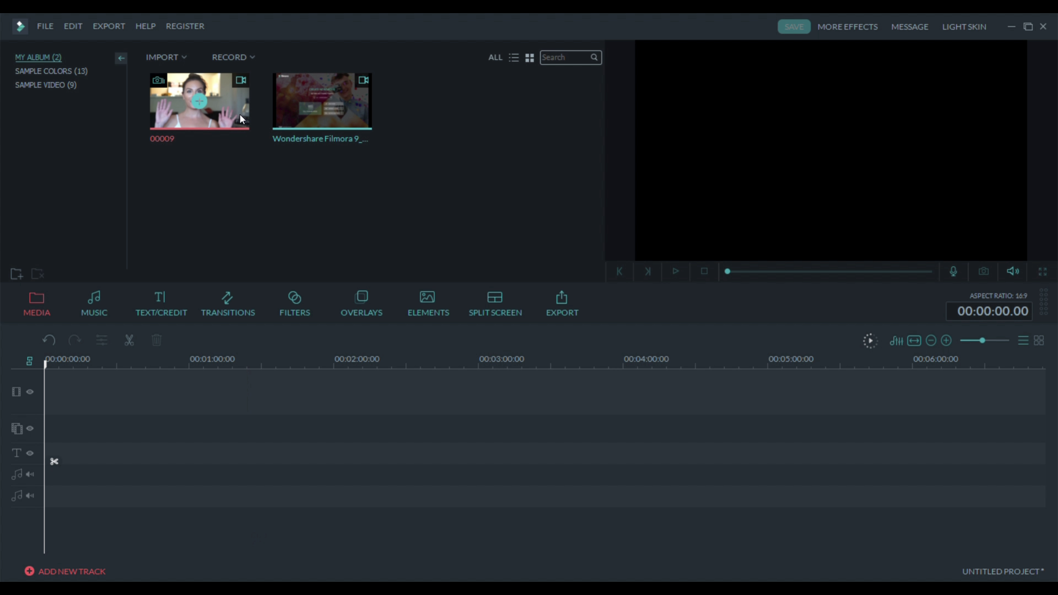
drag(159, 391, 164, 391)
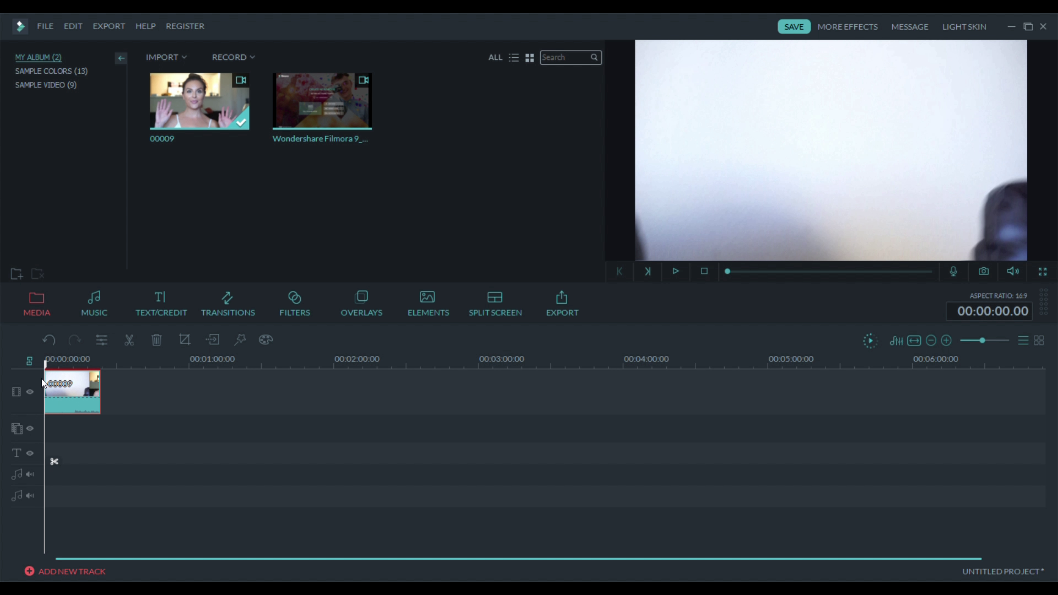
click(29, 362)
Enlarge the timeline scale and position the playhead over clip 00009 at 00:00:04.17.
drag(982, 339, 995, 339)
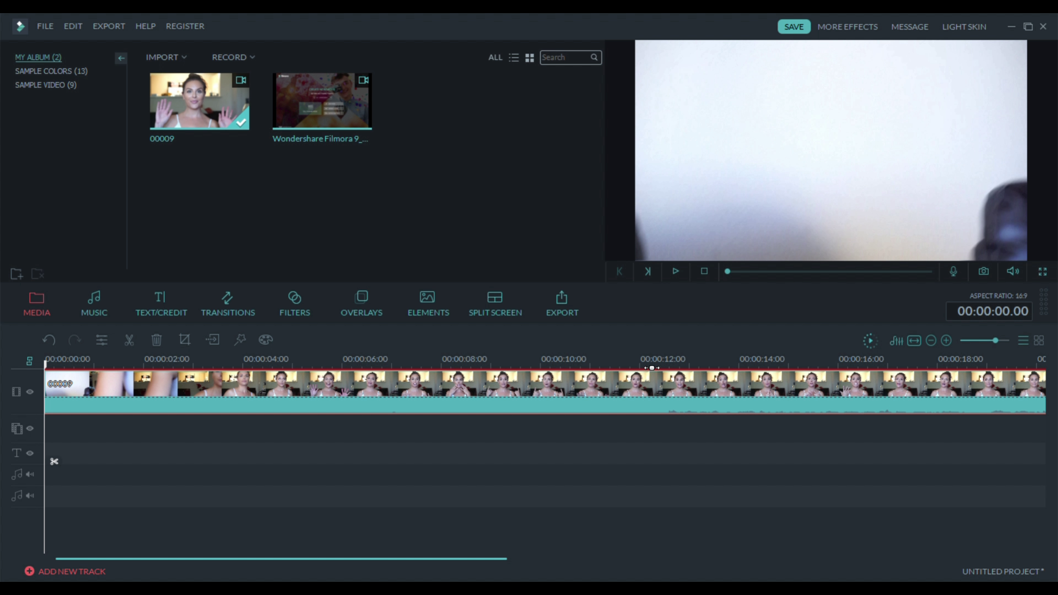
click(580, 367)
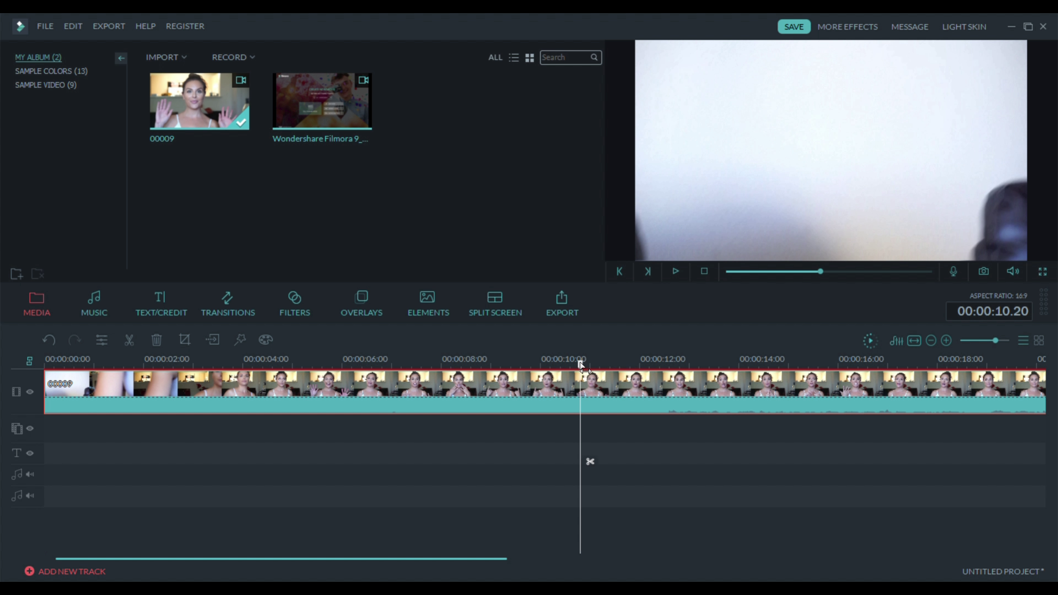
mouse_move(582, 367)
mouse_down()
mouse_move(475, 369)
mouse_move(439, 388)
mouse_move(307, 402)
mouse_move(304, 412)
mouse_move(281, 406)
mouse_up()
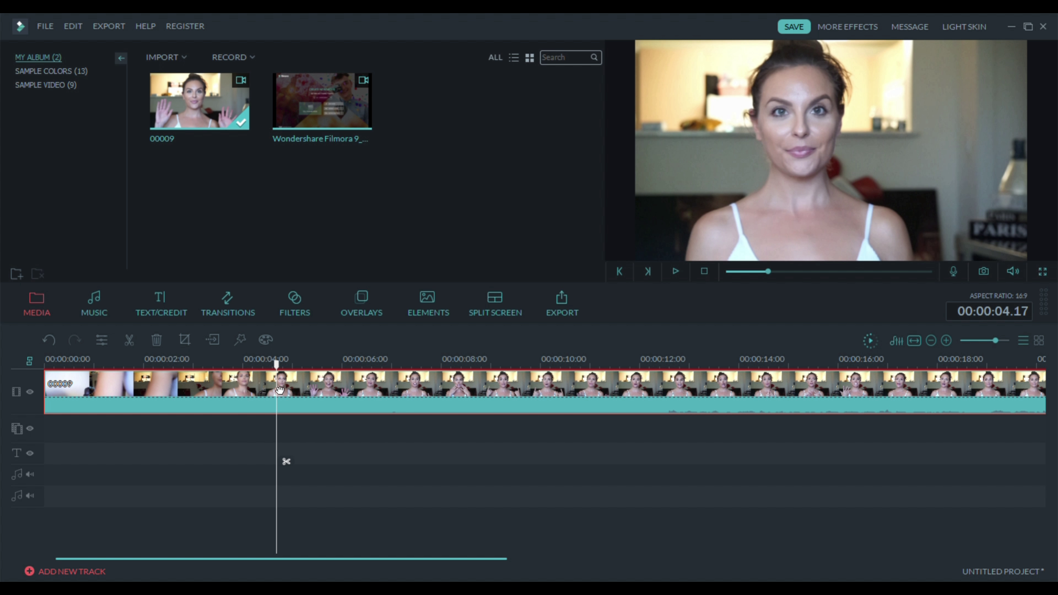
Split clip 00009 at 00:00:04.13 and delete the part before the cut.
mouse_move(276, 364)
mouse_down()
mouse_move(291, 365)
mouse_move(268, 364)
mouse_up()
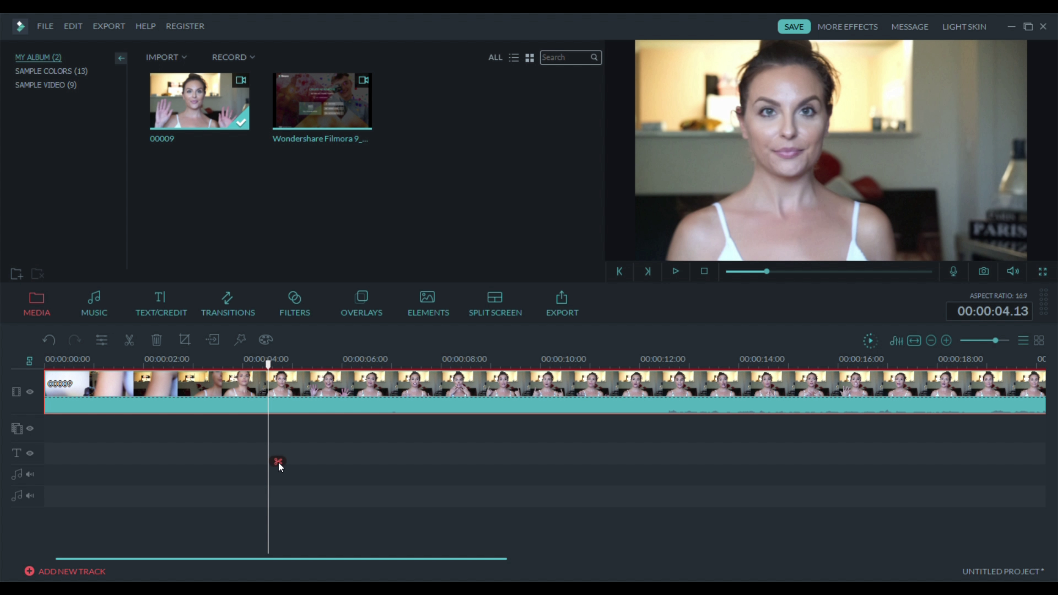
click(278, 462)
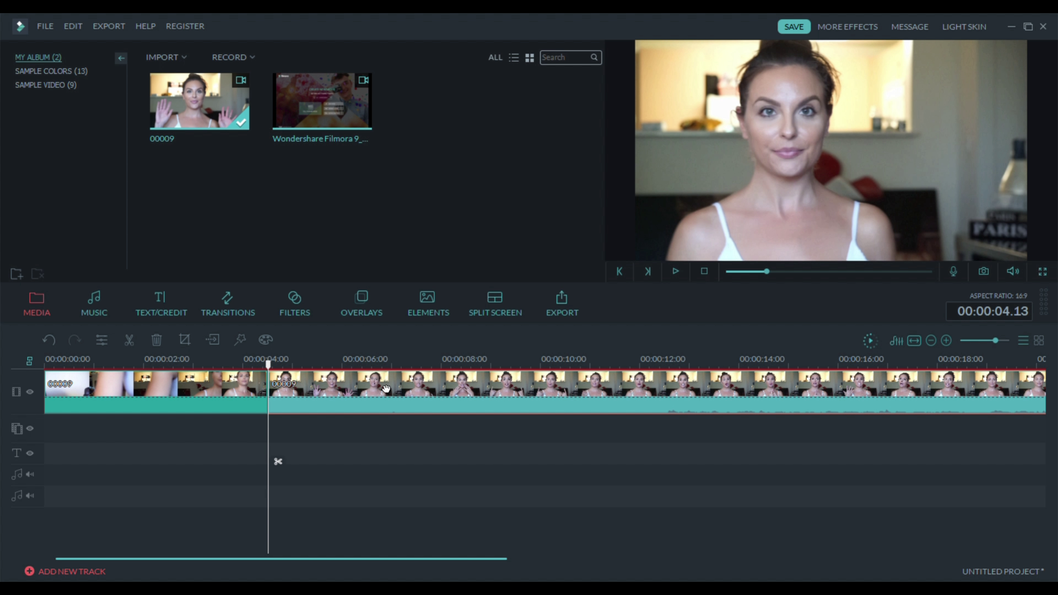
click(194, 389)
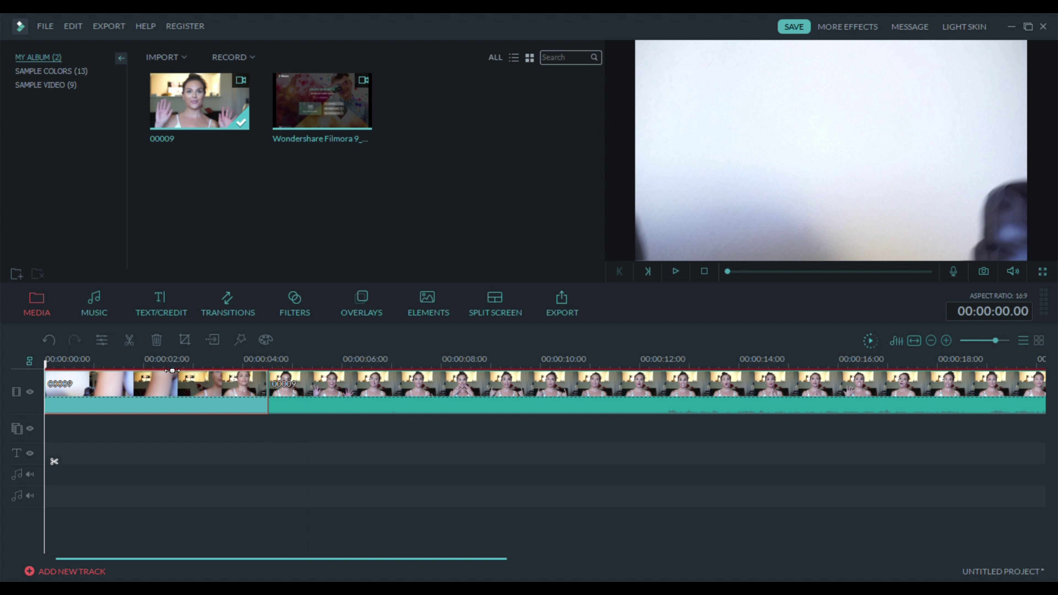
click(153, 372)
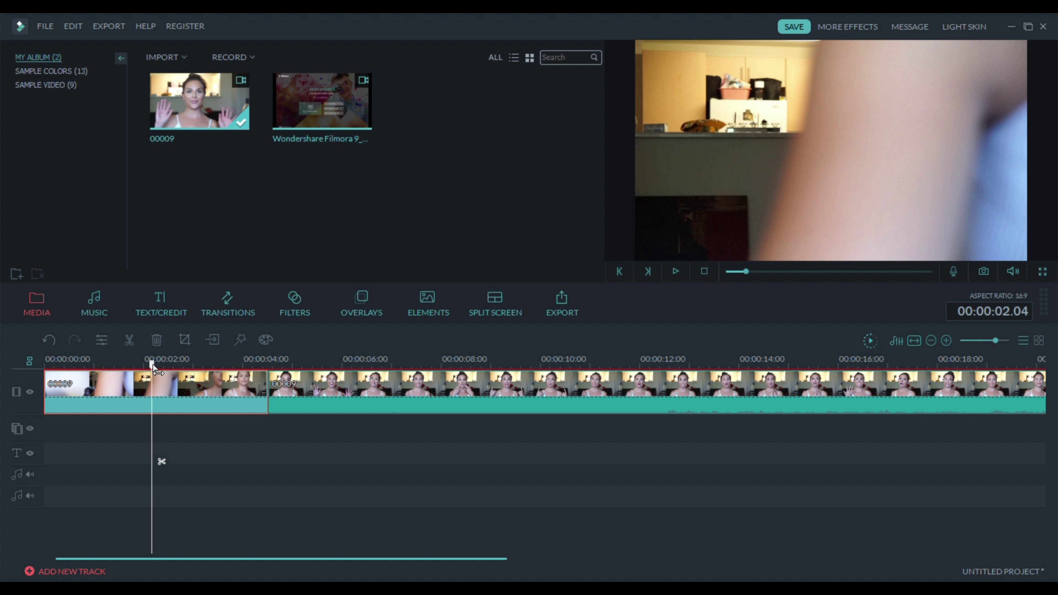
drag(157, 372, 191, 374)
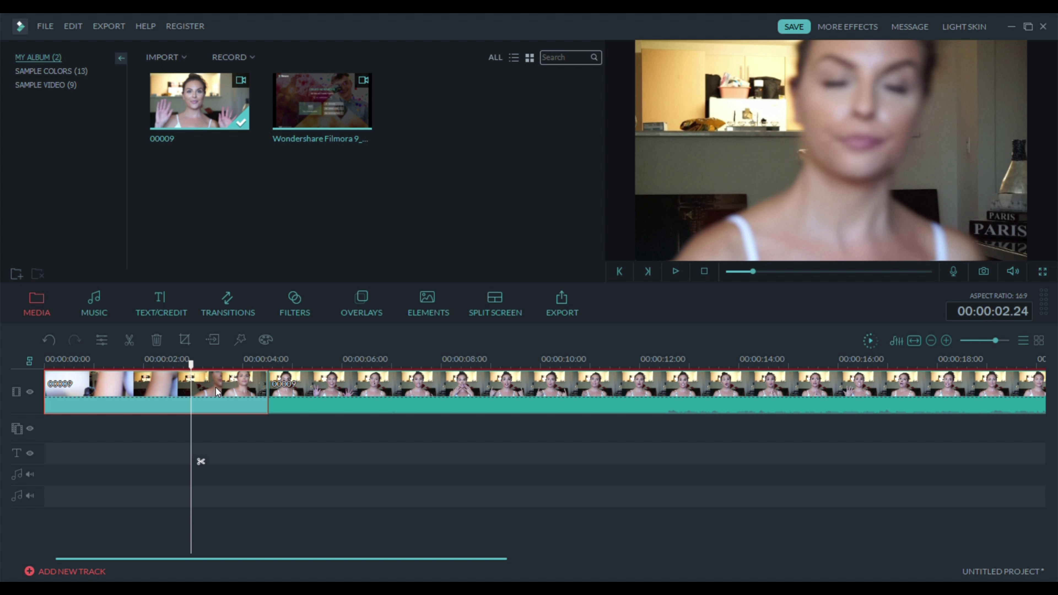
key(Delete)
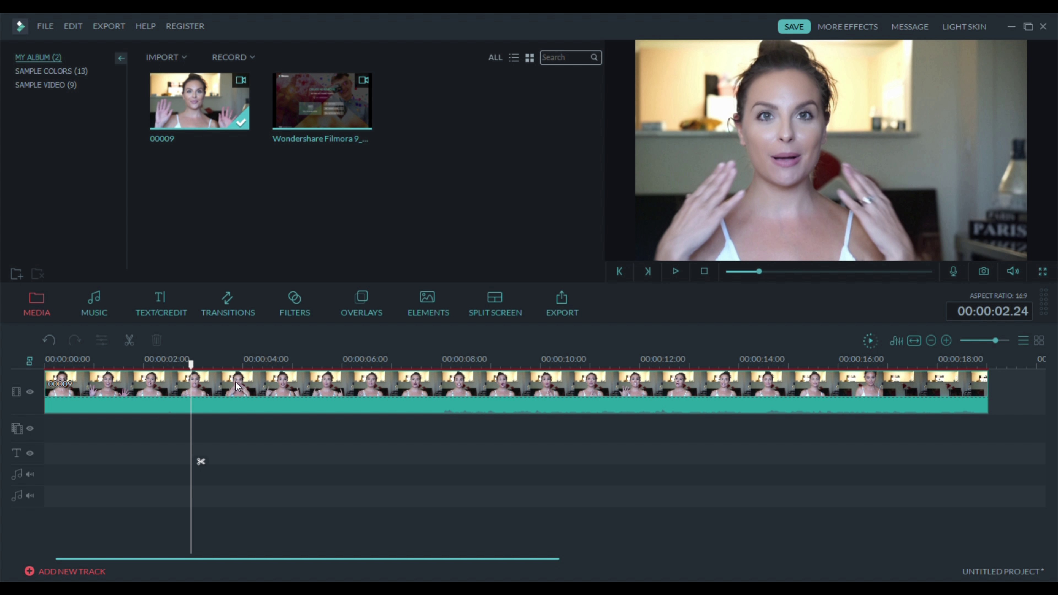
Move the playhead to the beginning of the timeline and search the transitions for "eras".
click(47, 365)
drag(48, 365, 46, 365)
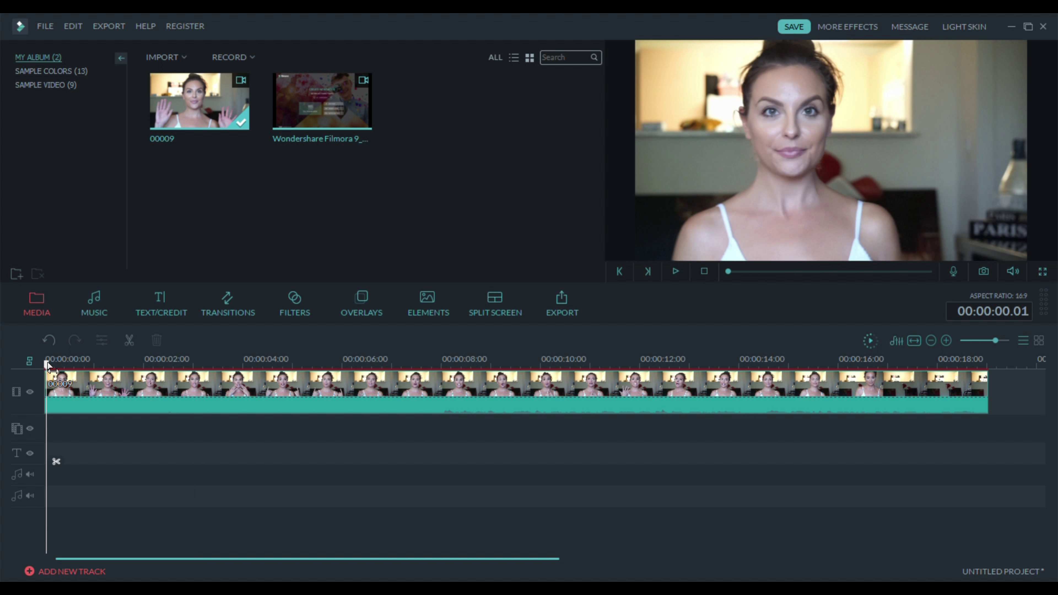
click(227, 296)
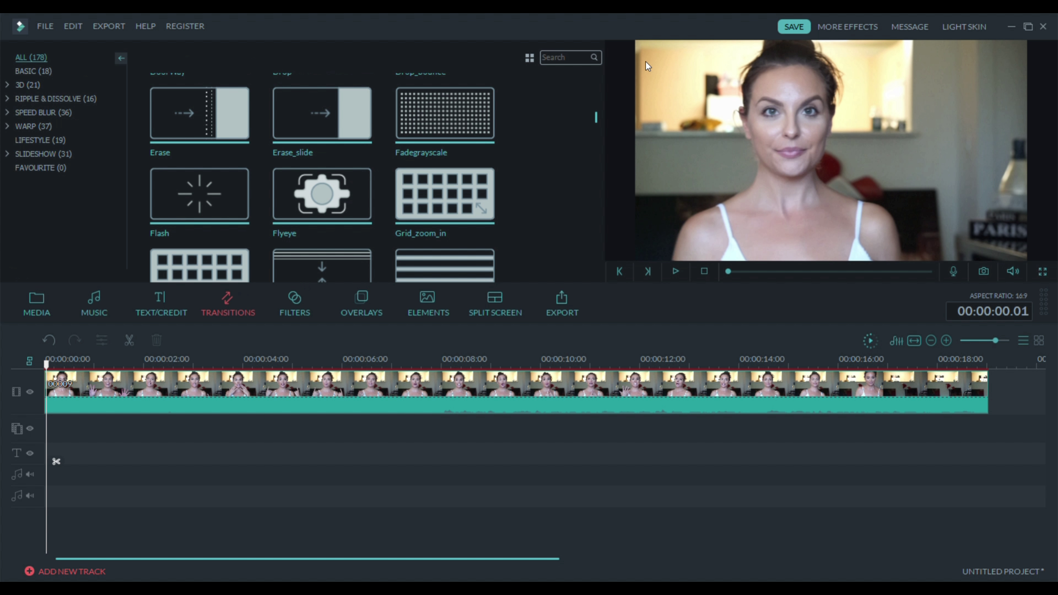
click(571, 63)
text(eras)
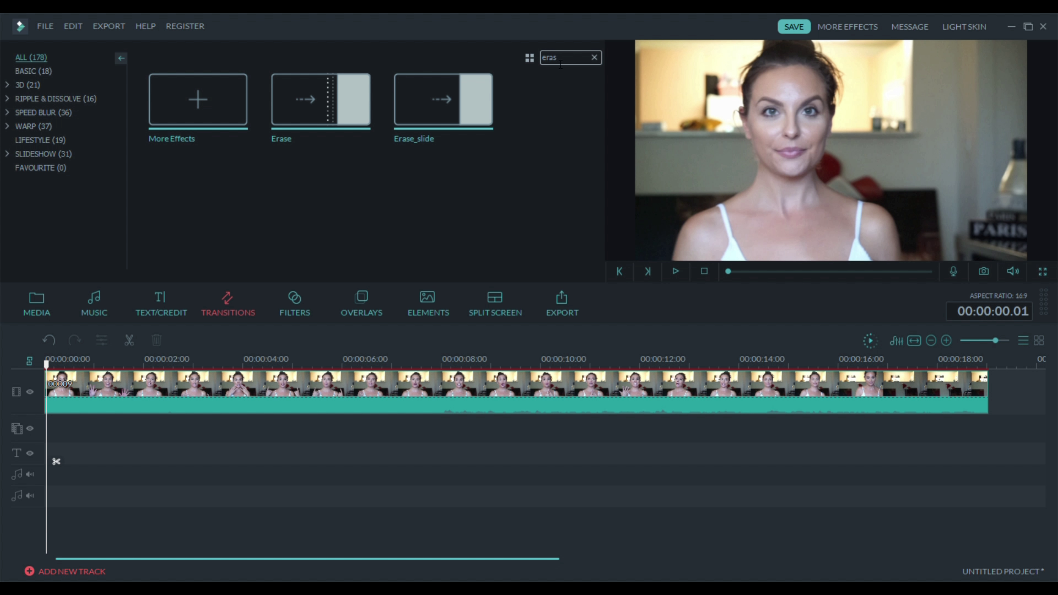
mouse_move(481, 104)
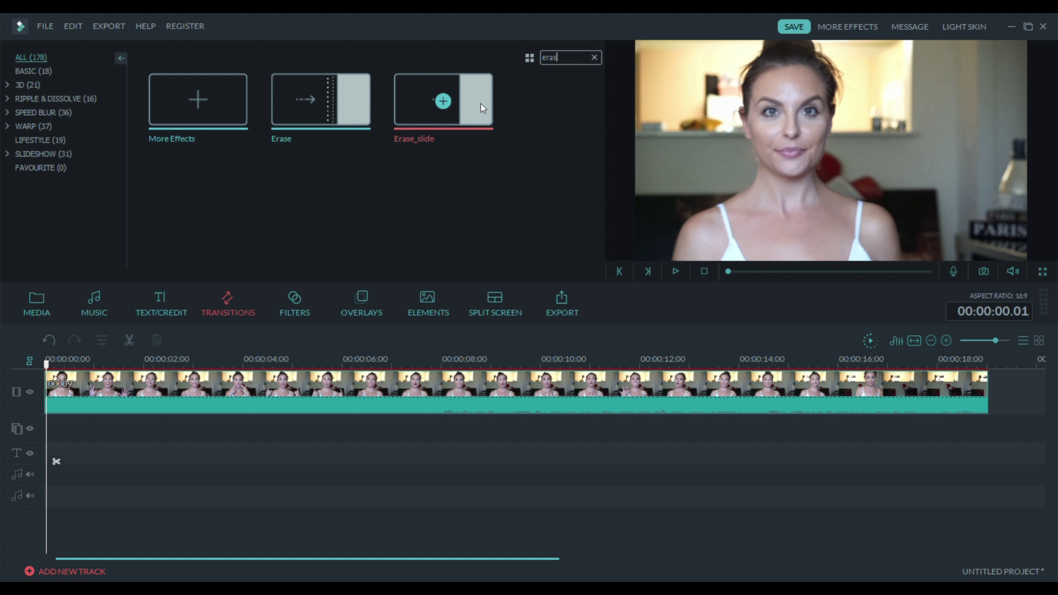
Apply the Erase_slide transition to the start of the trimmed clip and play it back.
mouse_move(481, 103)
mouse_down()
mouse_move(414, 179)
mouse_move(180, 304)
mouse_move(82, 387)
mouse_up()
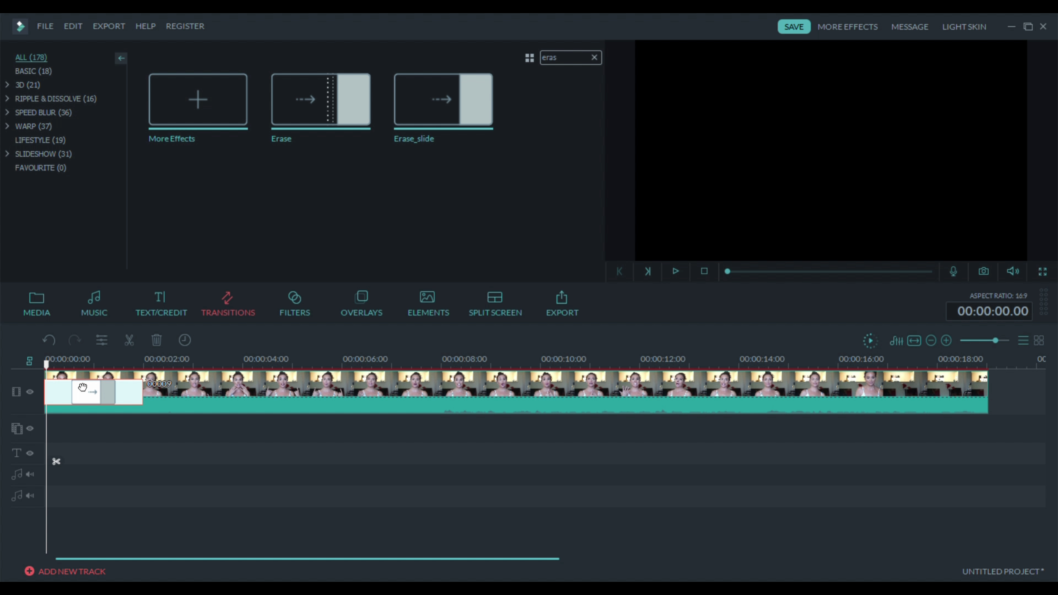
mouse_move(442, 106)
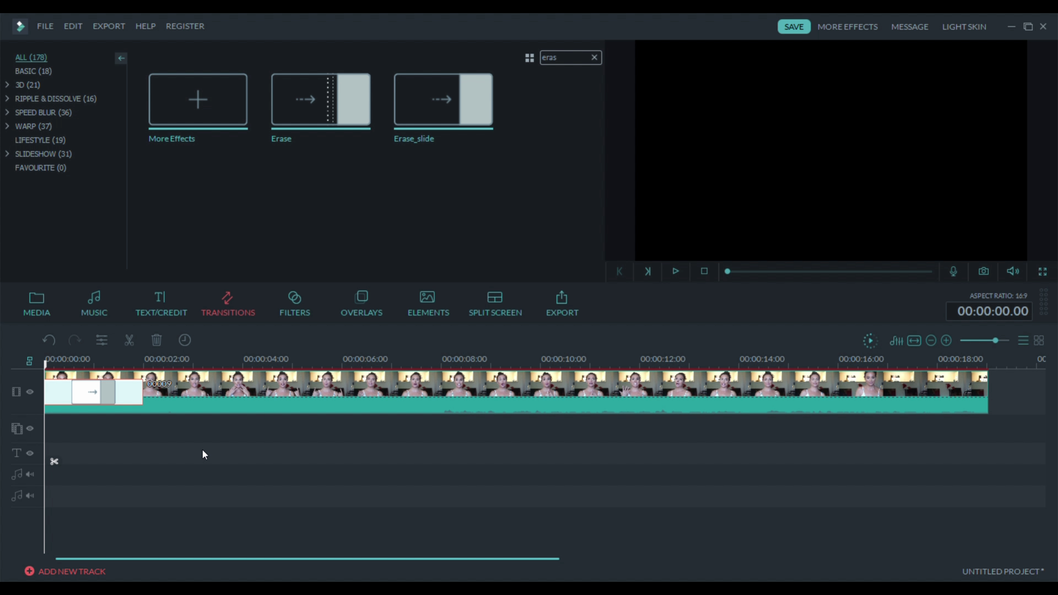
key(space)
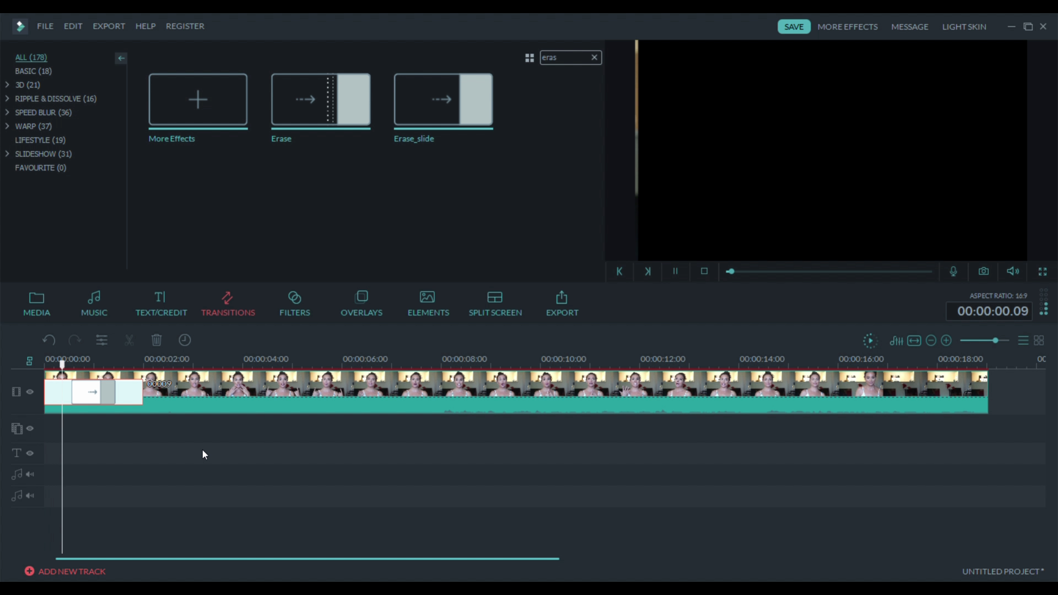
key(space)
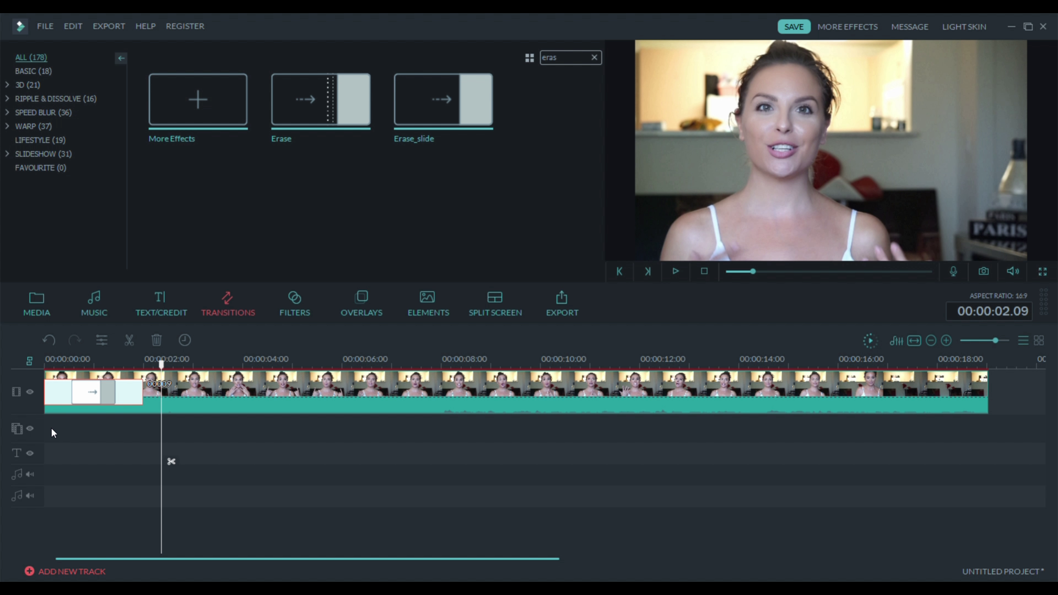
Undo the transition, the deletion and the split so clip 00009 is whole again.
key(ctrl+z)
key(ctrl+z)
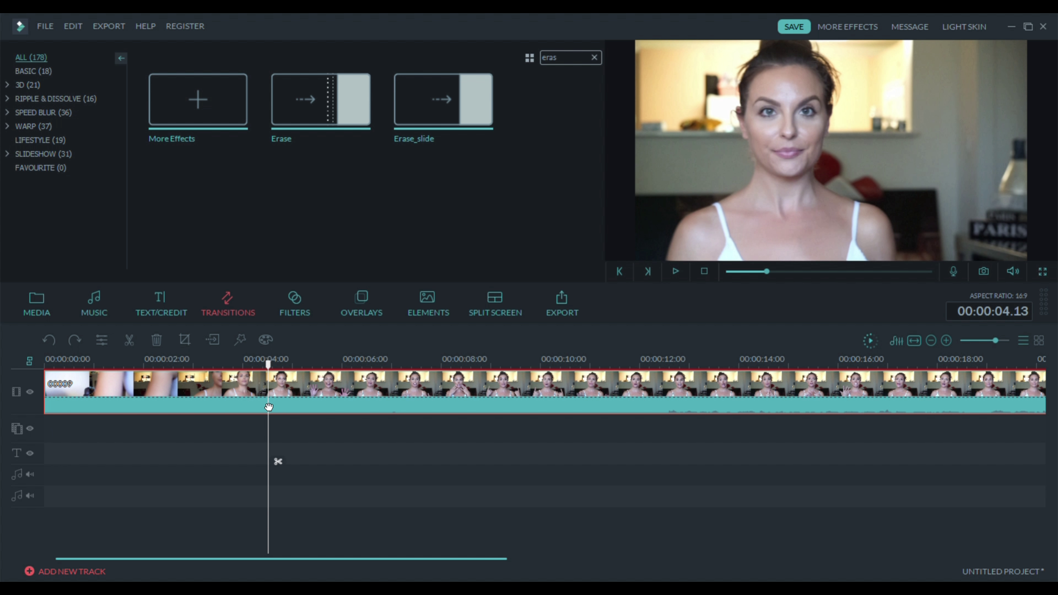
mouse_move(458, 86)
Split clip 00009 at 00:00:04.14 and delete the opening section before the cut.
drag(269, 362, 255, 365)
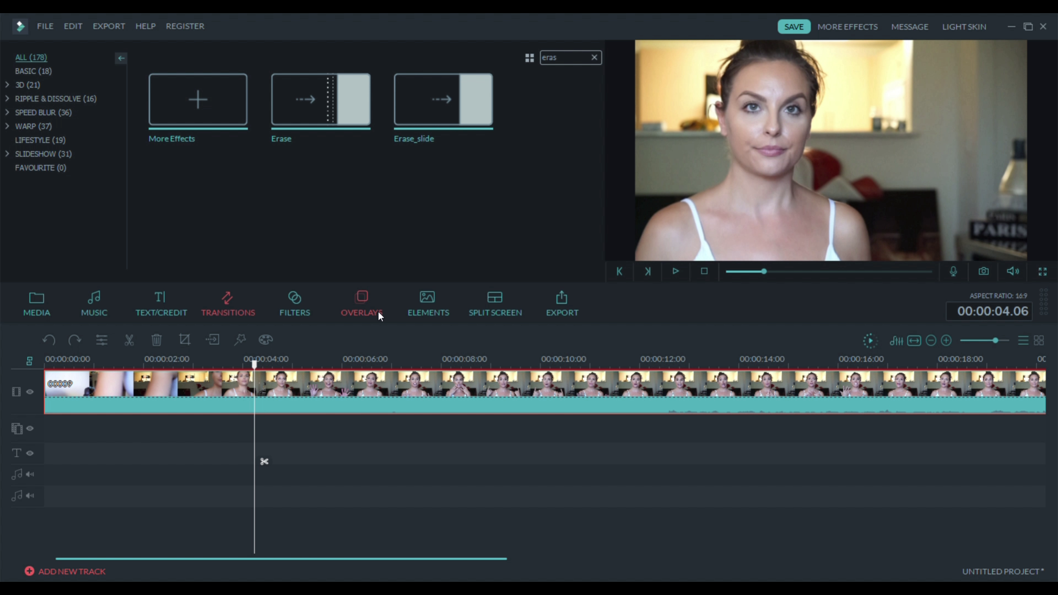
mouse_move(255, 373)
mouse_down()
mouse_move(286, 371)
mouse_move(275, 372)
mouse_up()
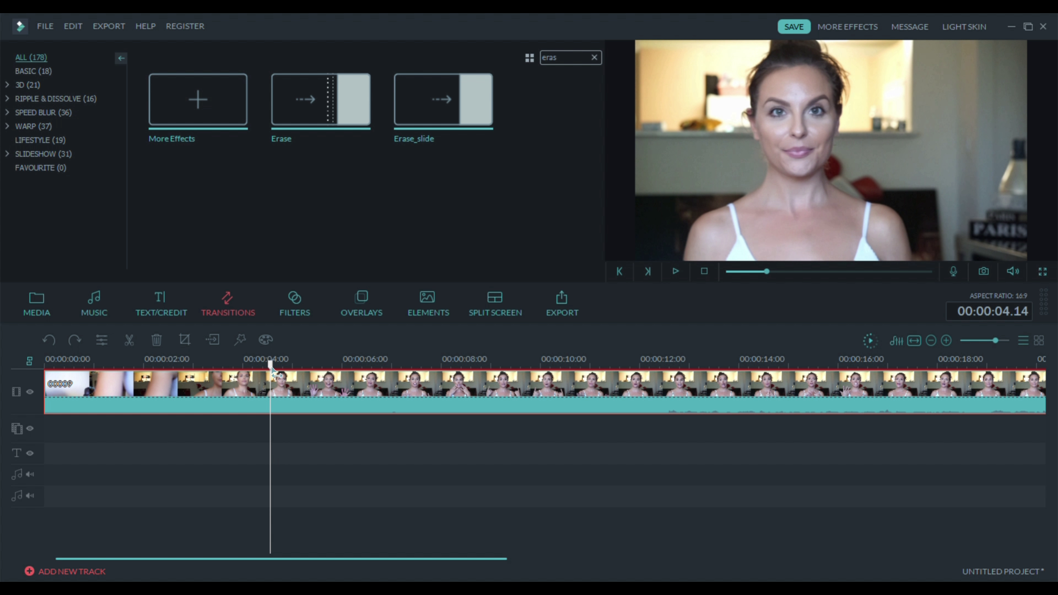
click(279, 460)
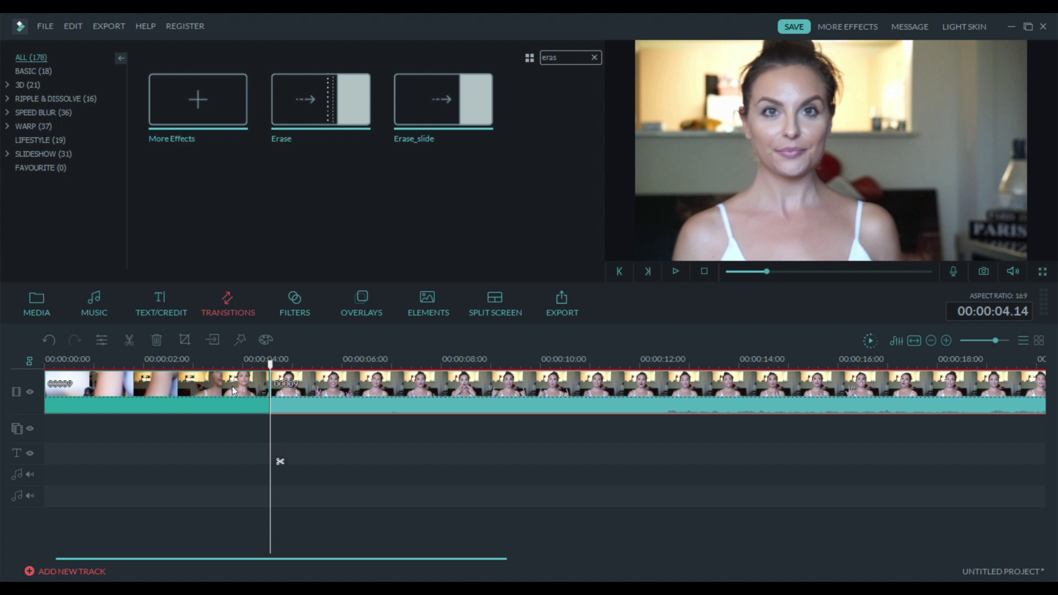
click(233, 387)
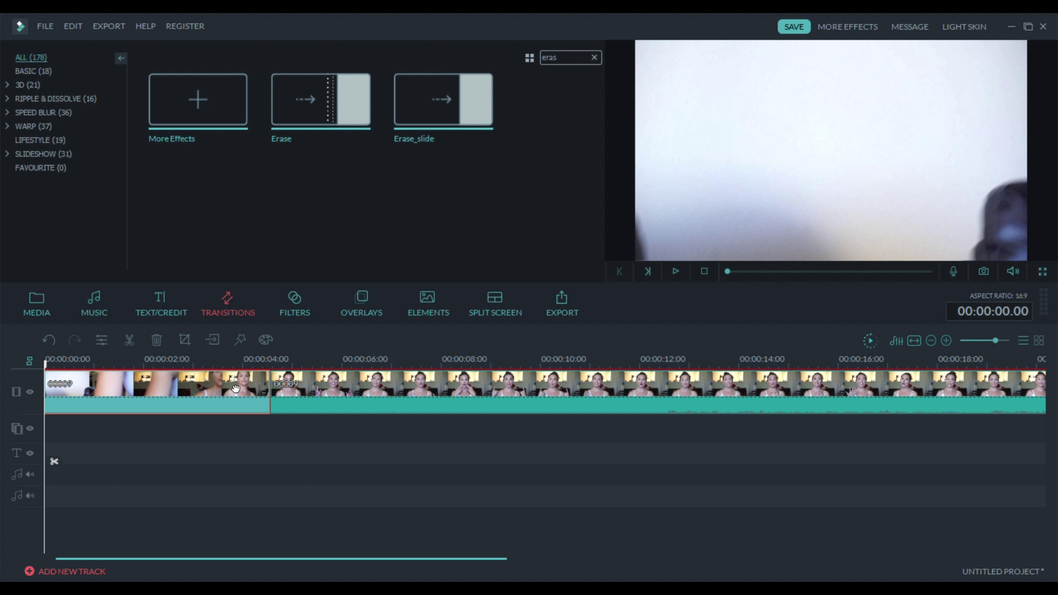
key(Delete)
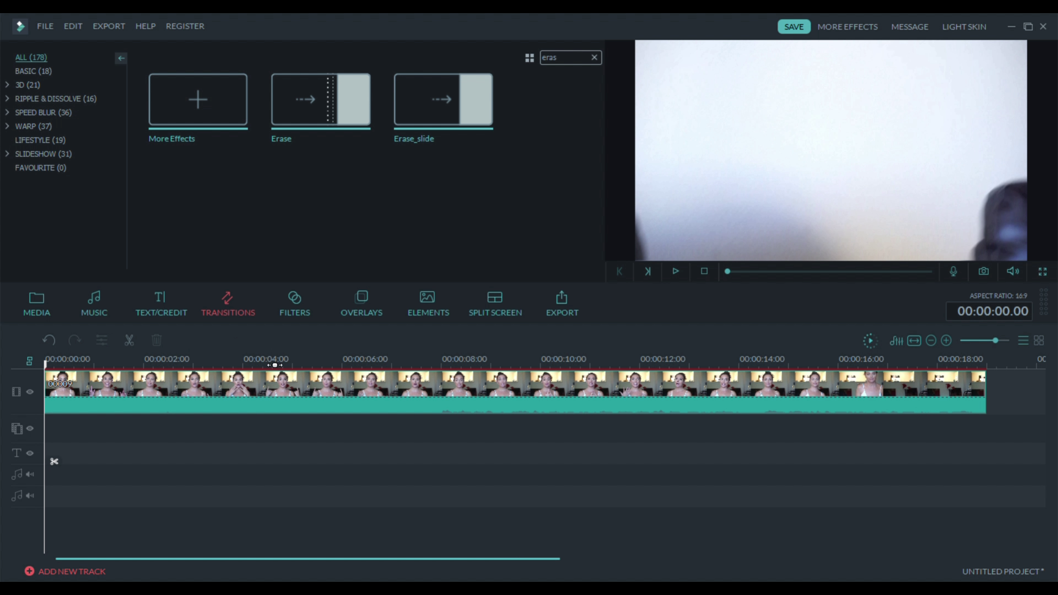
Add the Erase_slide transition at the start of the remaining clip and preview it.
click(484, 108)
drag(107, 364, 45, 393)
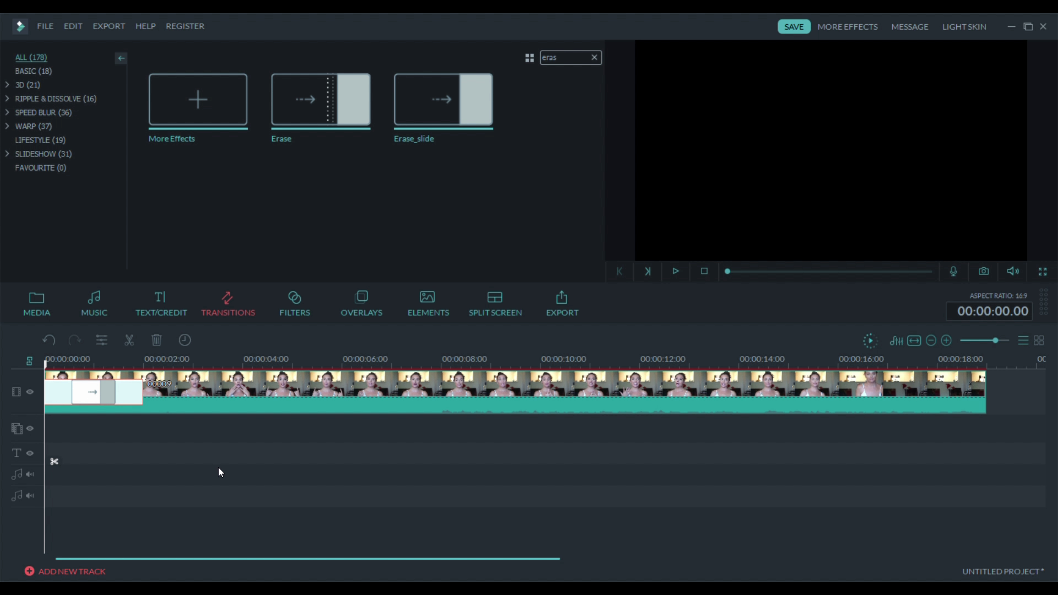
key(space)
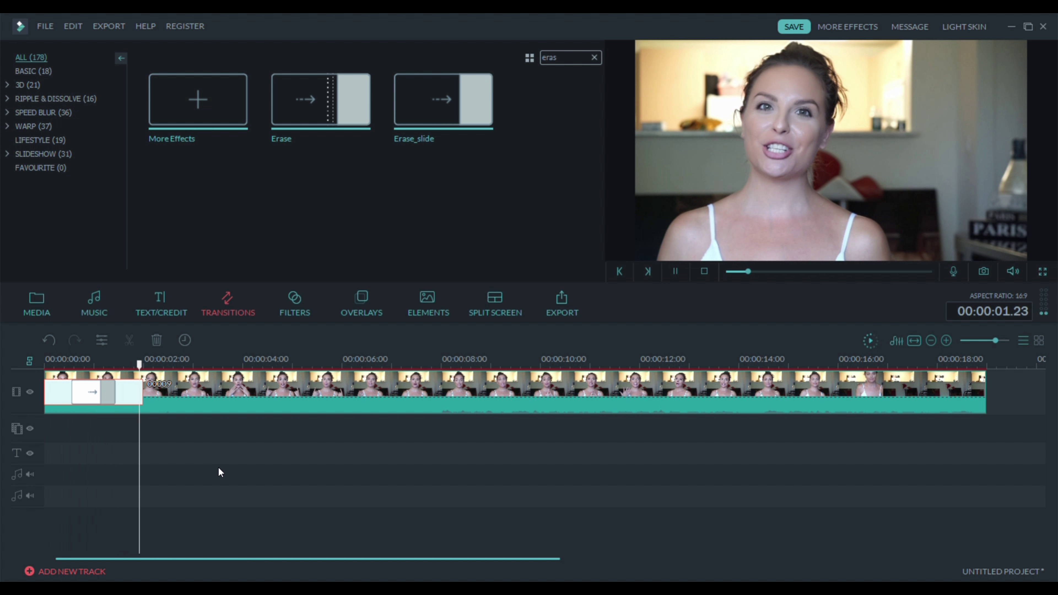
key(space)
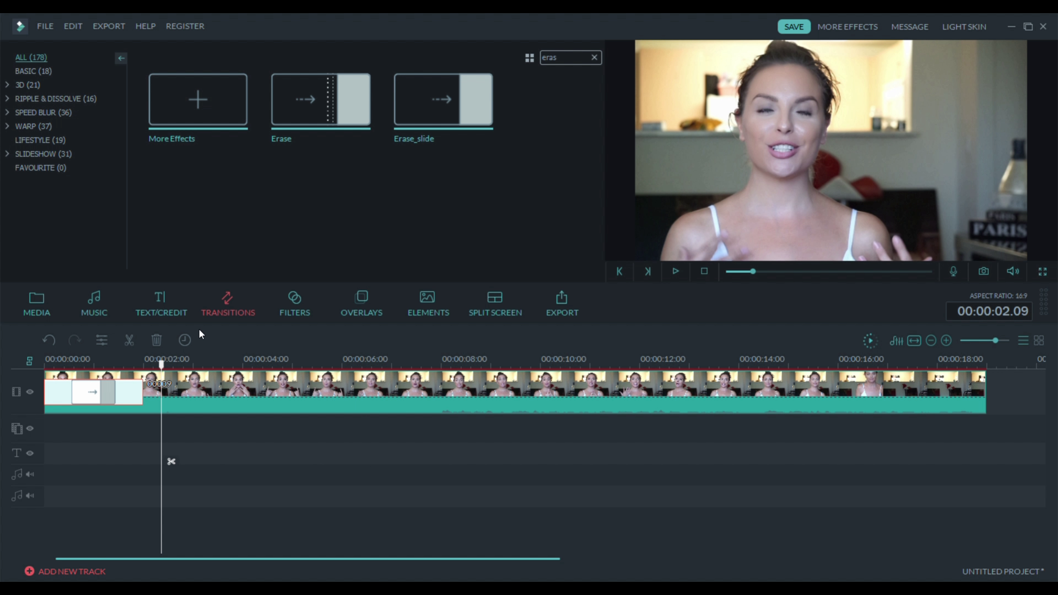
Browse the text and credit presets, narrowing them to the Titles category.
click(170, 309)
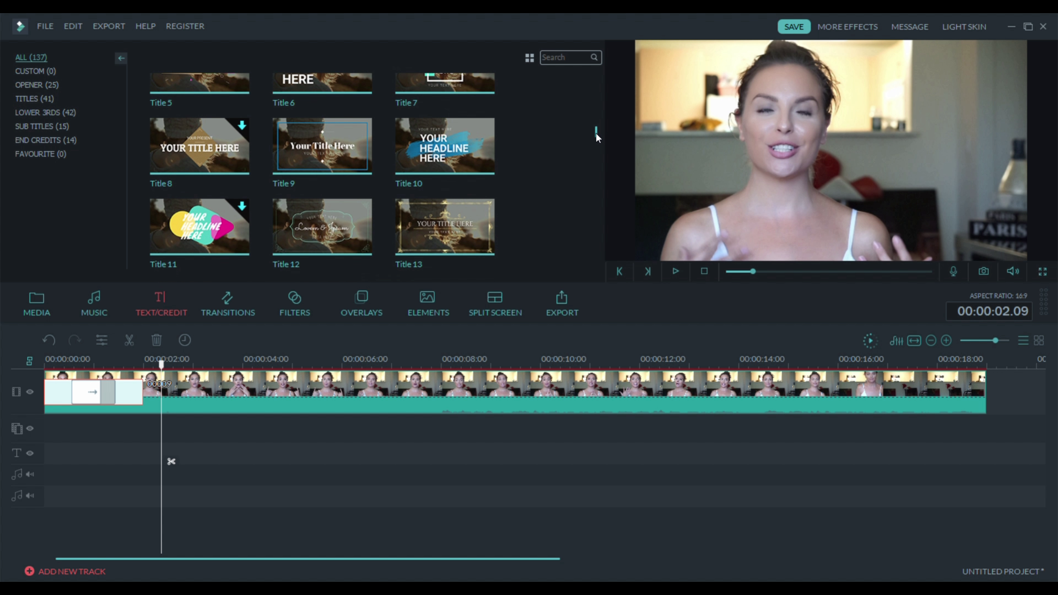
scroll(597, 138, down, 2)
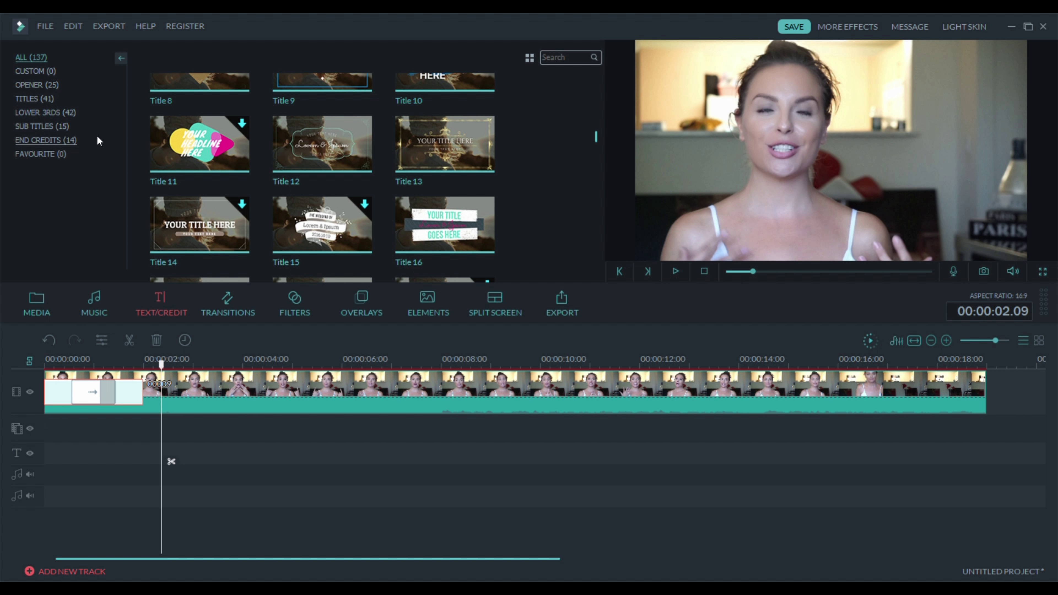
click(37, 98)
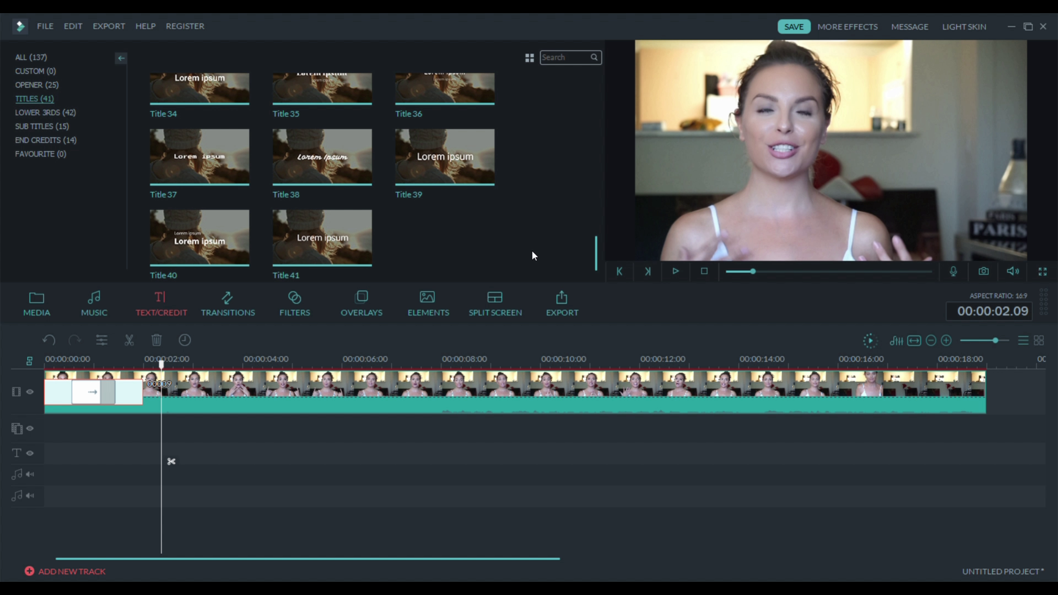
drag(595, 253, 601, 94)
Preview the Title 7 and Title 5 presets.
click(323, 103)
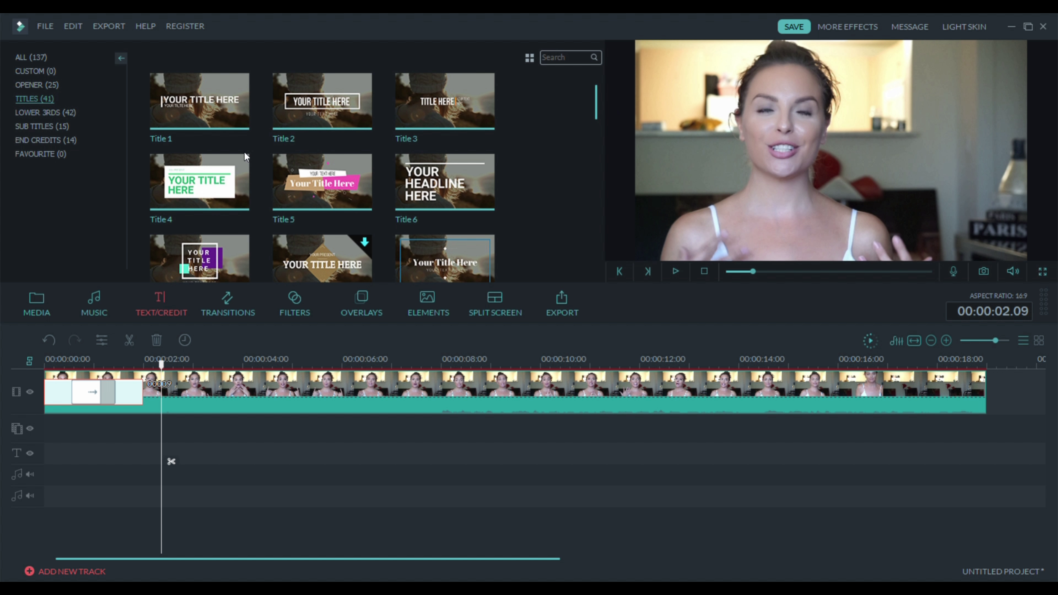
click(237, 253)
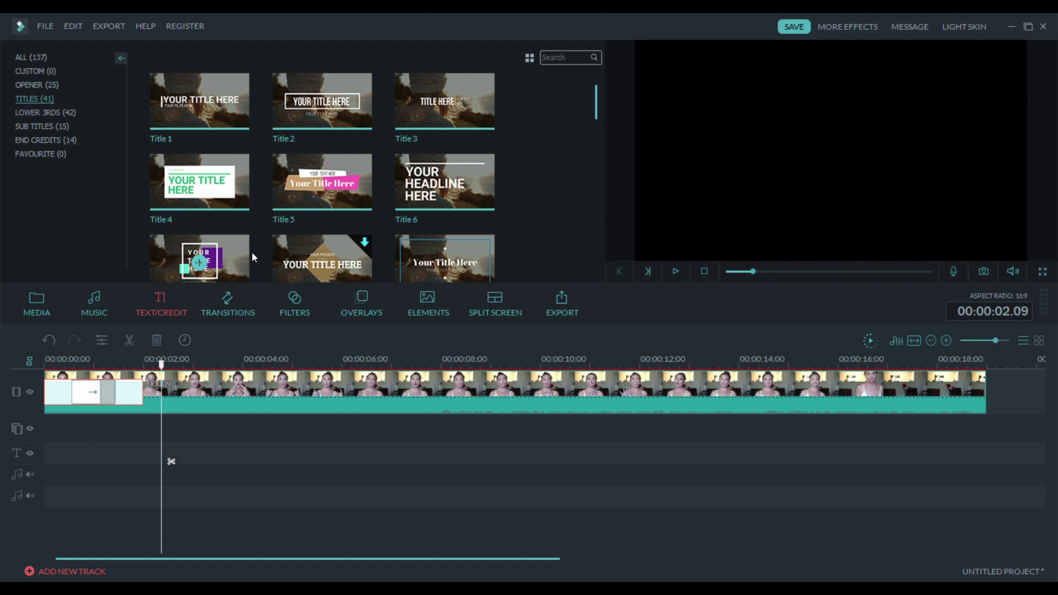
click(676, 272)
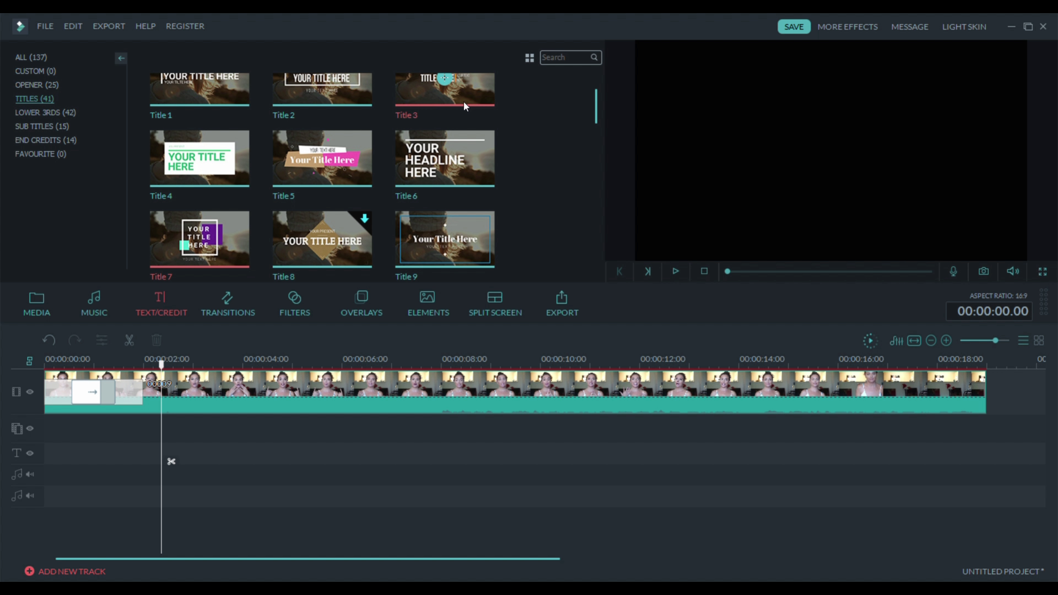
click(351, 166)
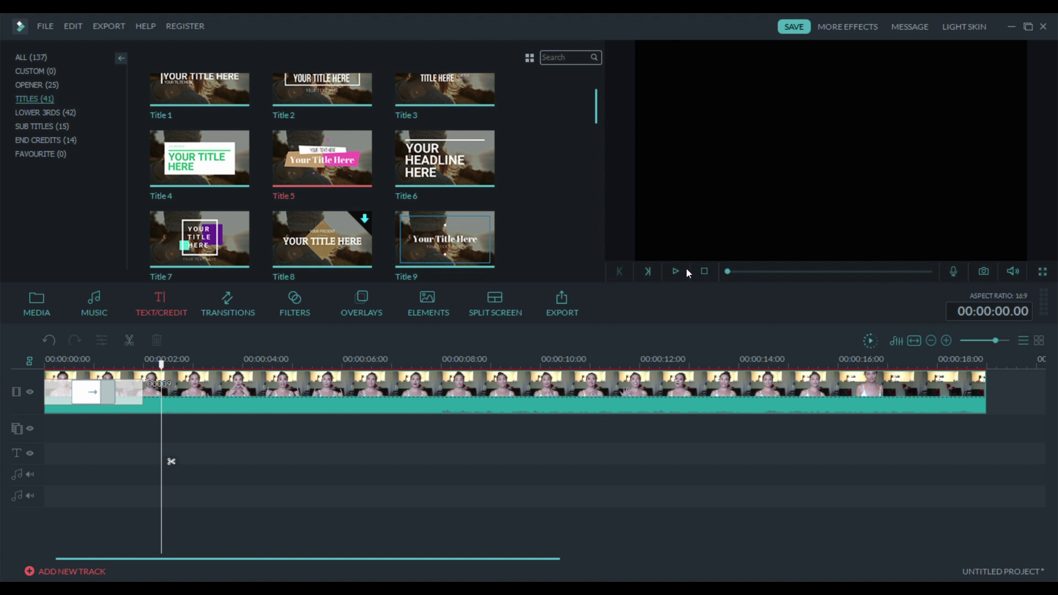
click(677, 270)
Place Title 5 on the text track and shift it to start at 00:00:04.07.
drag(349, 161, 194, 405)
click(194, 405)
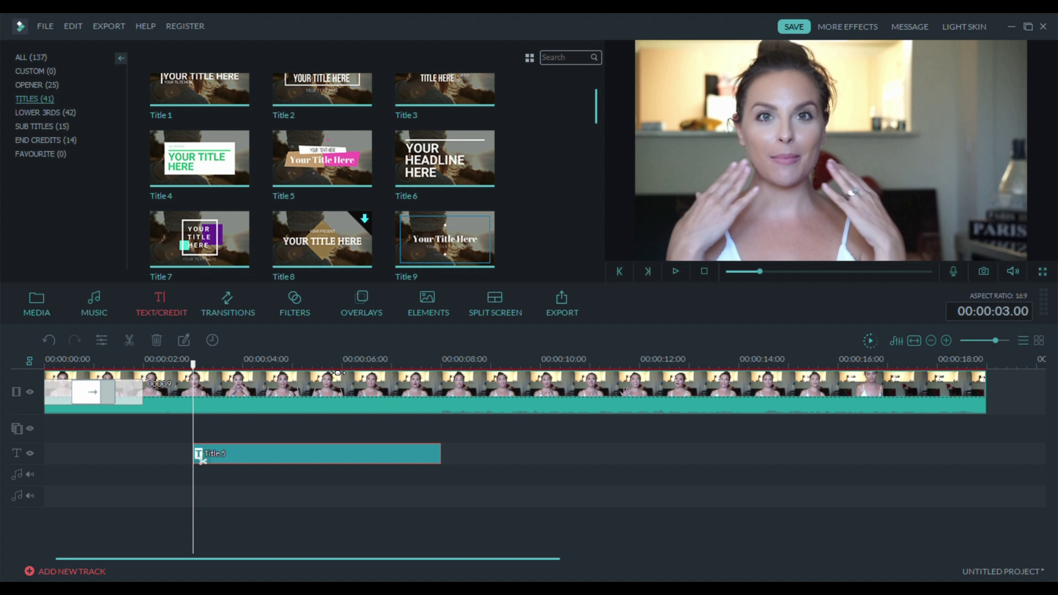
drag(261, 459, 324, 456)
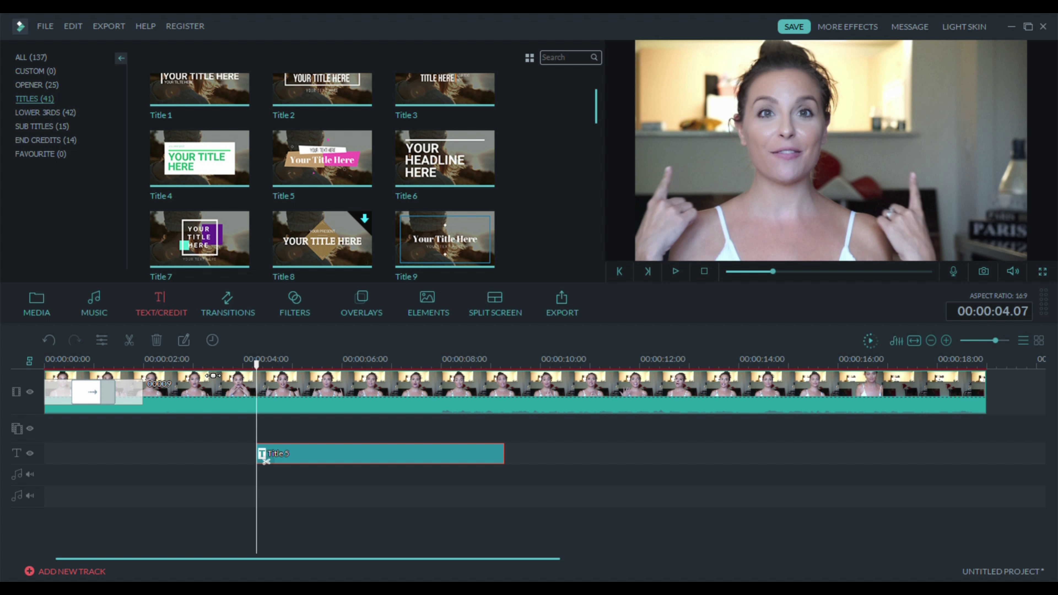
Play the timeline from 00:00:03.01 to check the Title 5 animation over the clip.
click(195, 367)
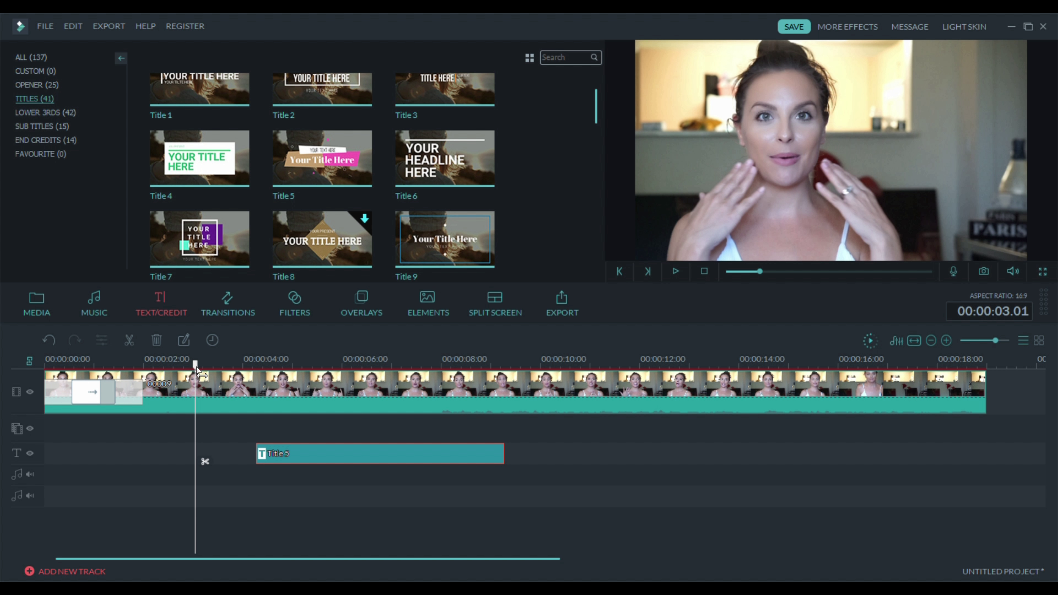
key(space)
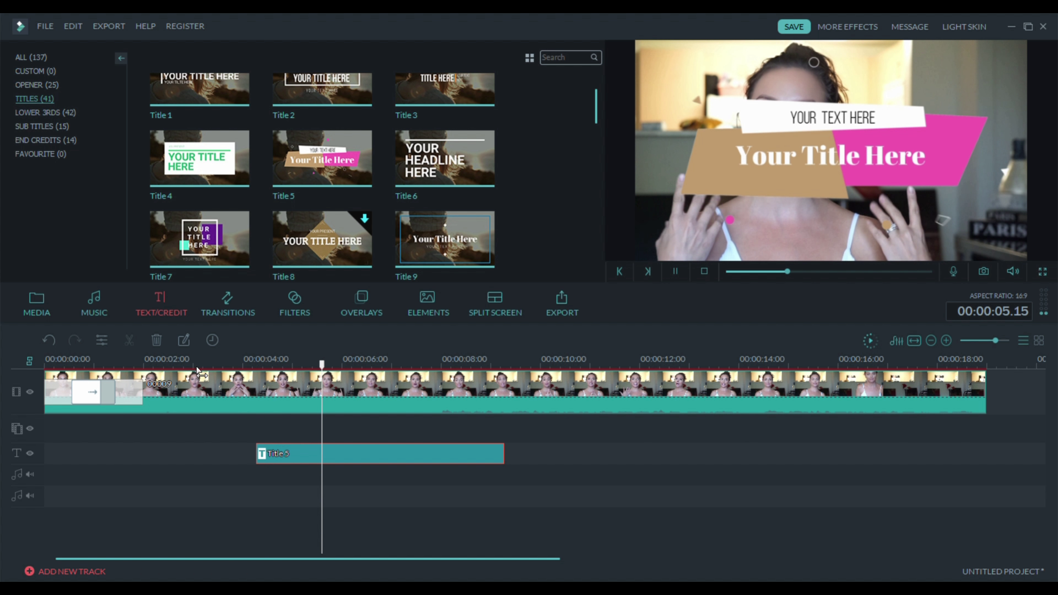
key(space)
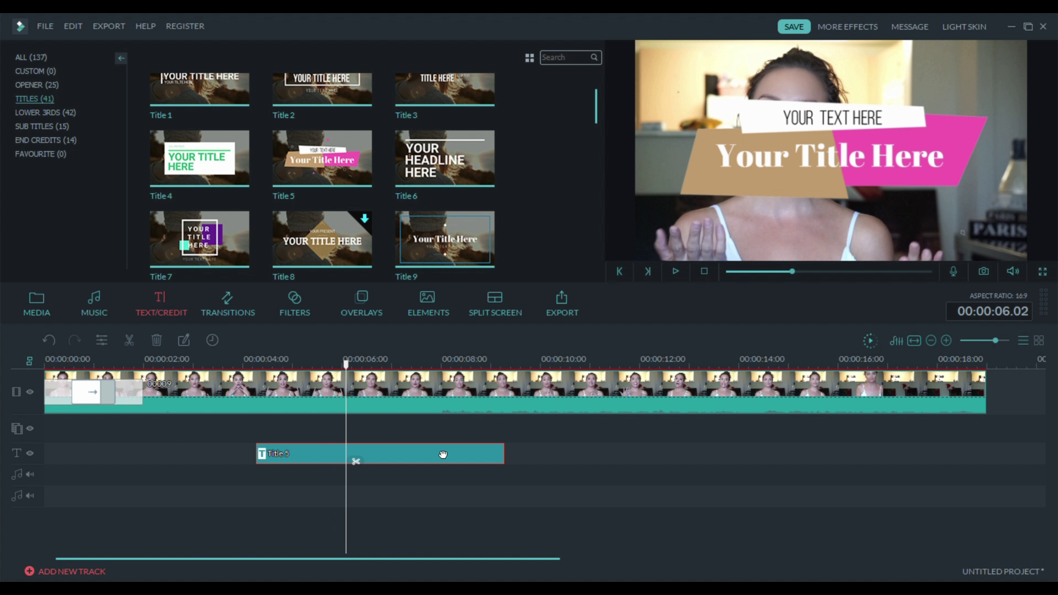
Shift Title 5 to start at 00:00:06.02 on the text track and open its text animation presets.
drag(390, 457, 481, 459)
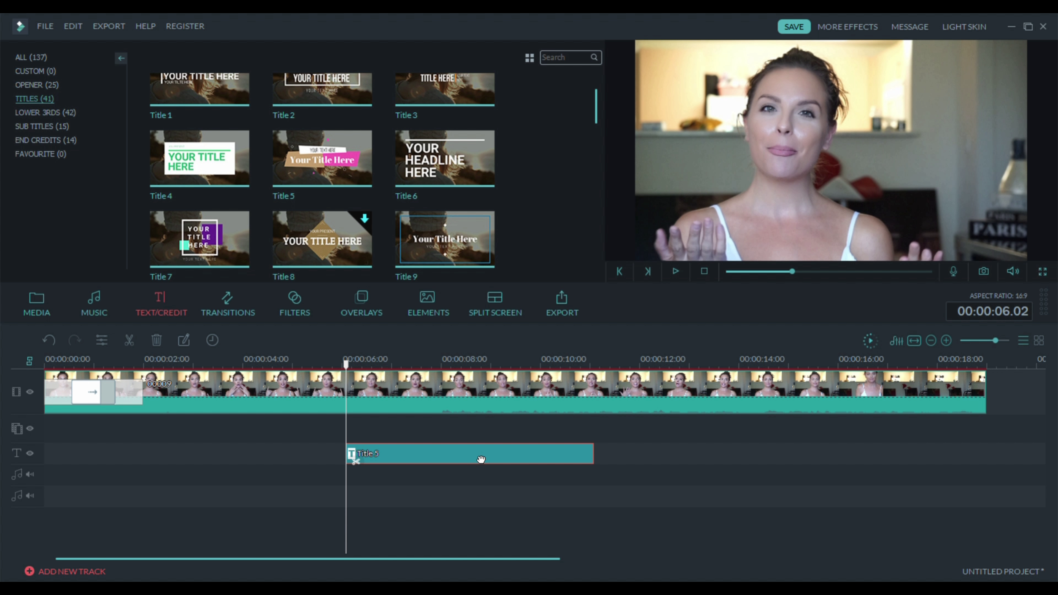
double_click(410, 456)
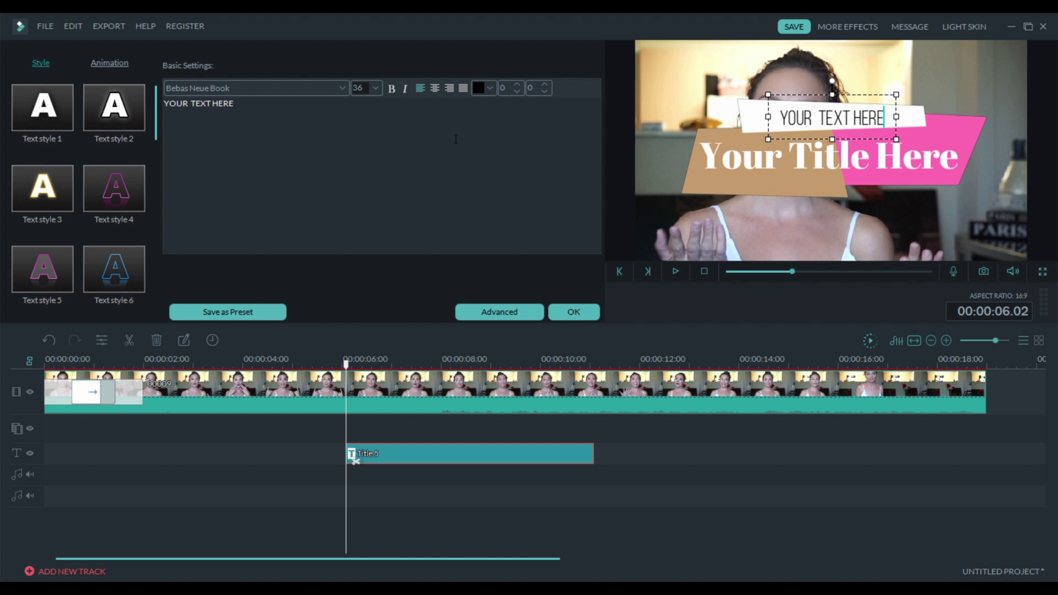
click(121, 63)
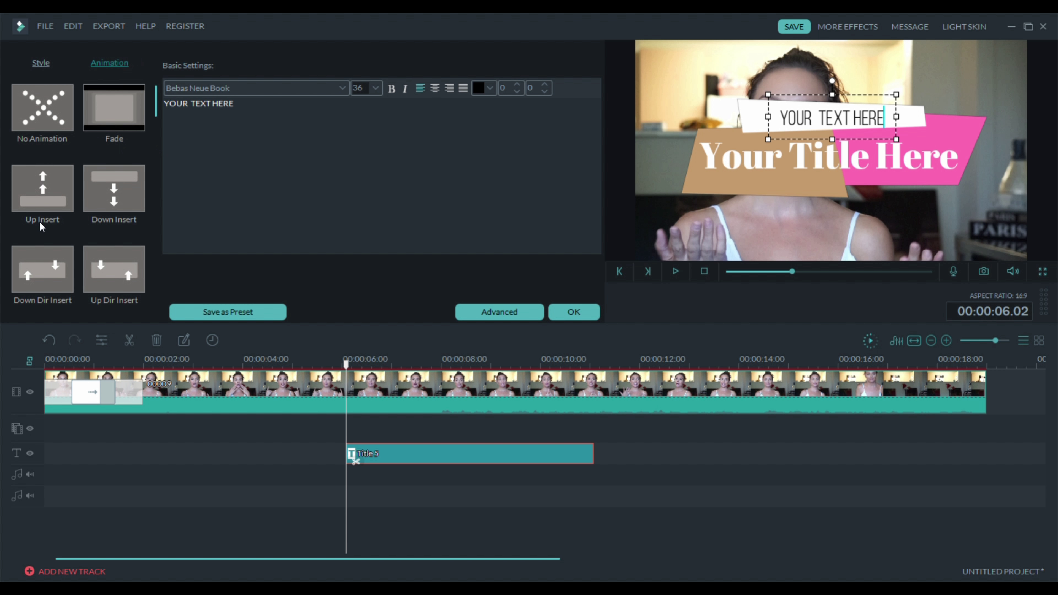
mouse_move(69, 183)
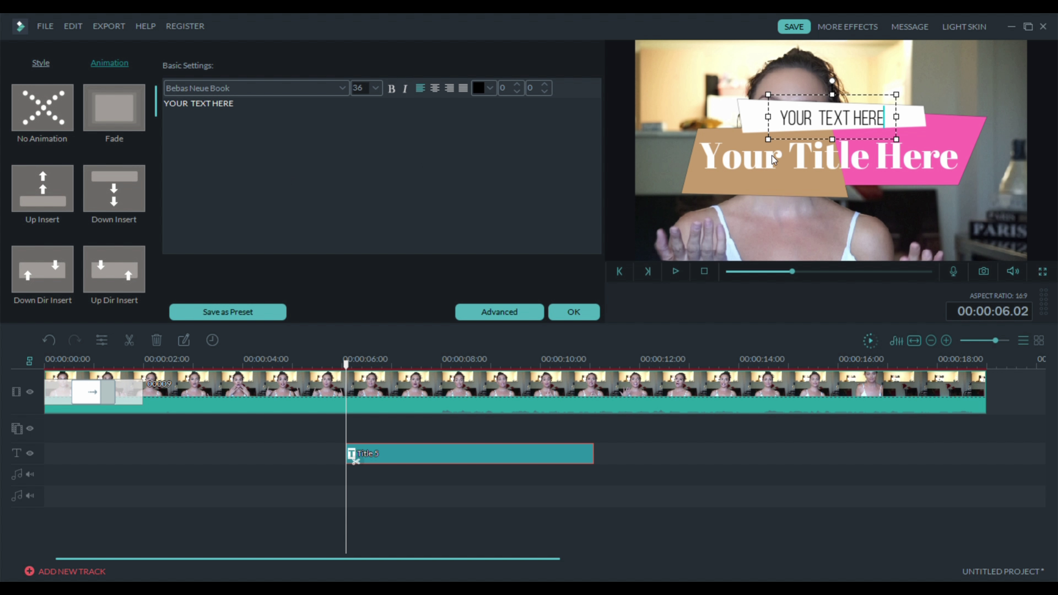
Replace the main title line "Your Title Here" with "HOW I EDIT MY VIDOES".
click(883, 123)
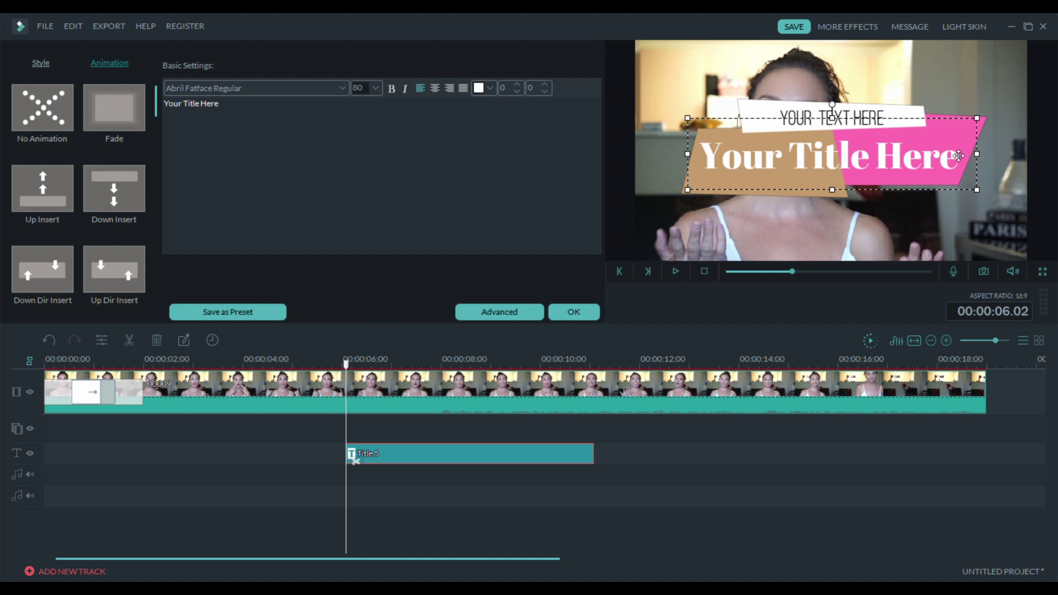
drag(958, 158, 715, 160)
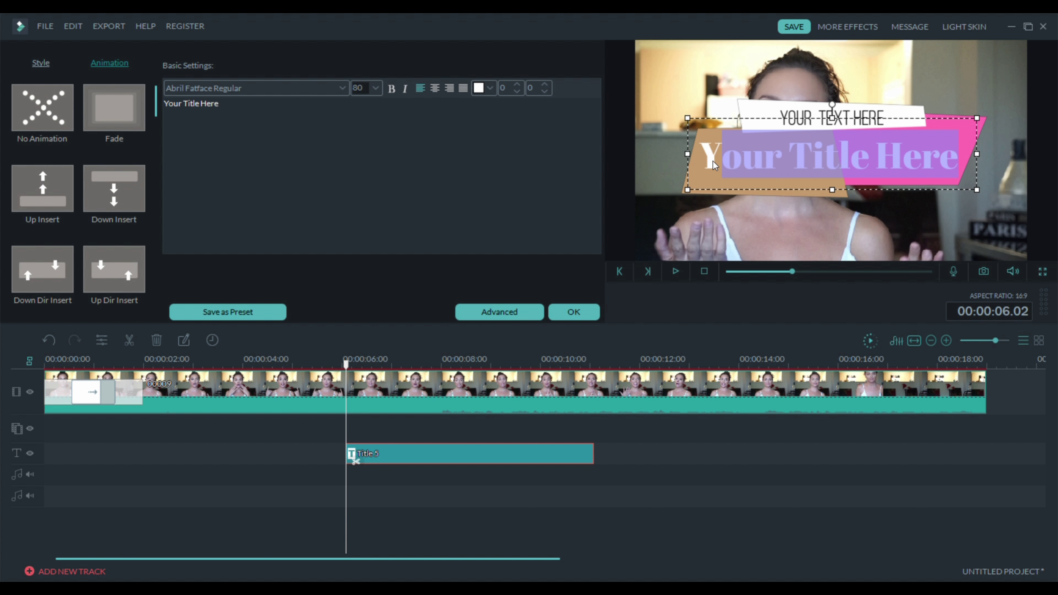
key(BackSpace)
key(BackSpace)
text(HOW I EDIT MY VIDOES)
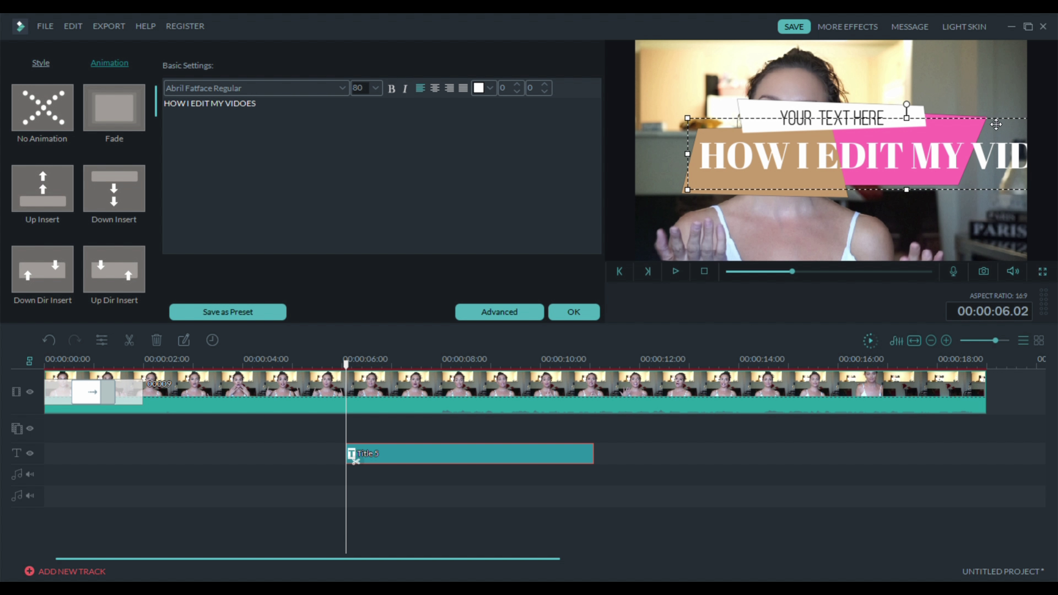
Set the main title's font size to 60 and center it over the tan and pink shapes.
drag(1017, 125, 954, 122)
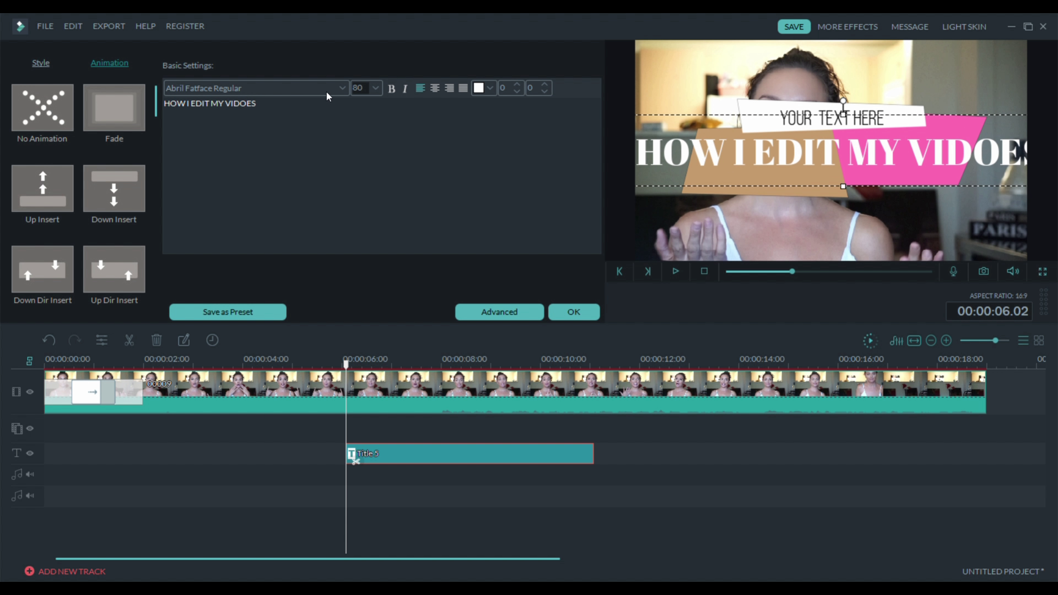
double_click(373, 92)
text(60)
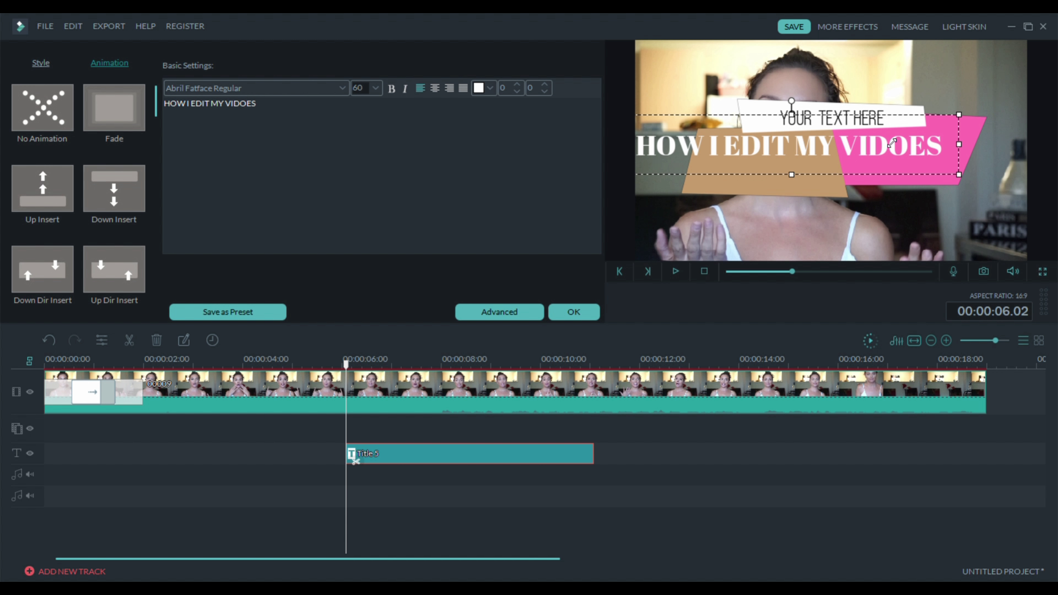
drag(878, 119, 919, 128)
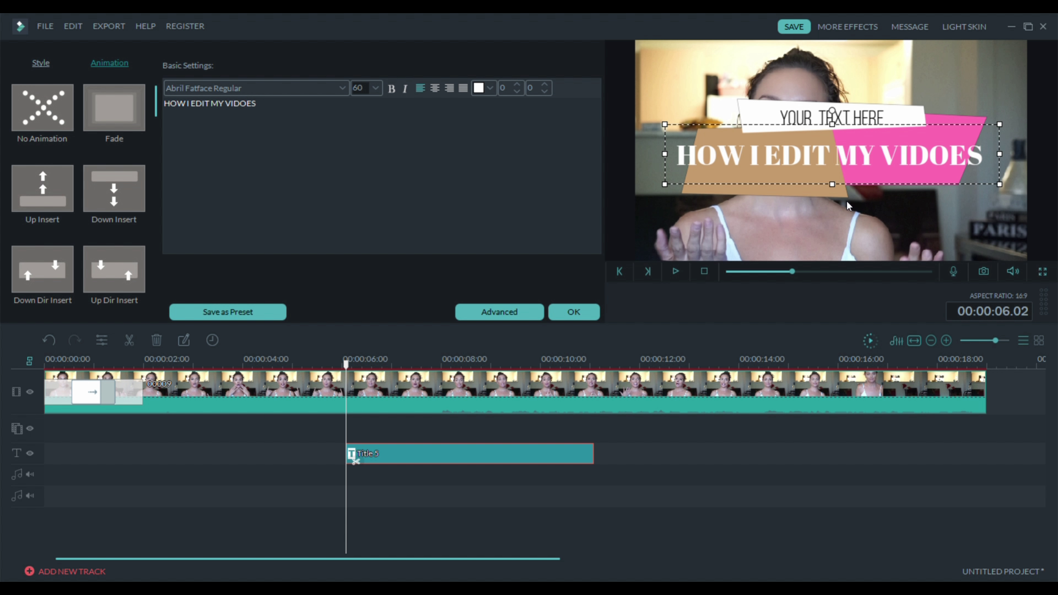
Enlarge the title's background graphic and reposition it so the shapes sit behind the main title line.
click(775, 206)
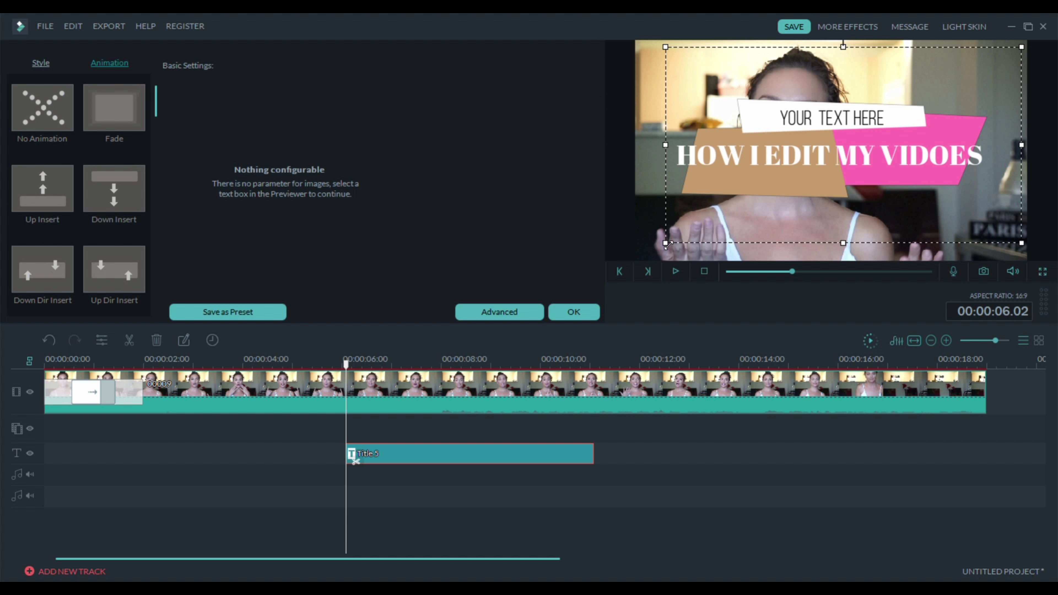
drag(667, 245, 628, 253)
mouse_move(816, 200)
mouse_down()
mouse_move(821, 189)
mouse_move(833, 197)
mouse_up()
Replace the smaller line with "wondershare filmora", center it on the white banner and apply the title edits.
click(831, 118)
click(837, 119)
drag(837, 119, 785, 117)
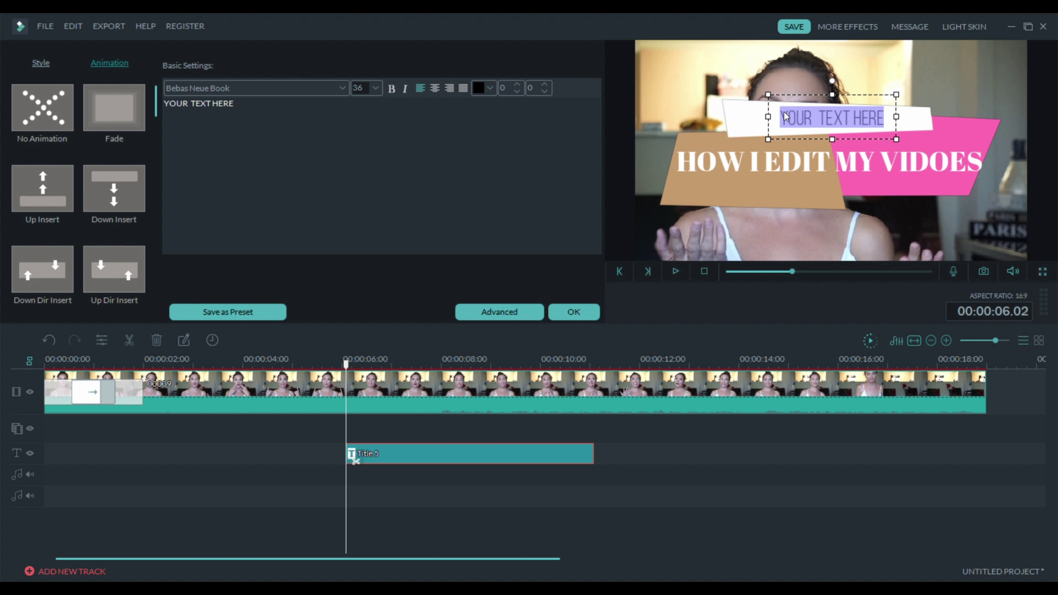
text(wonder)
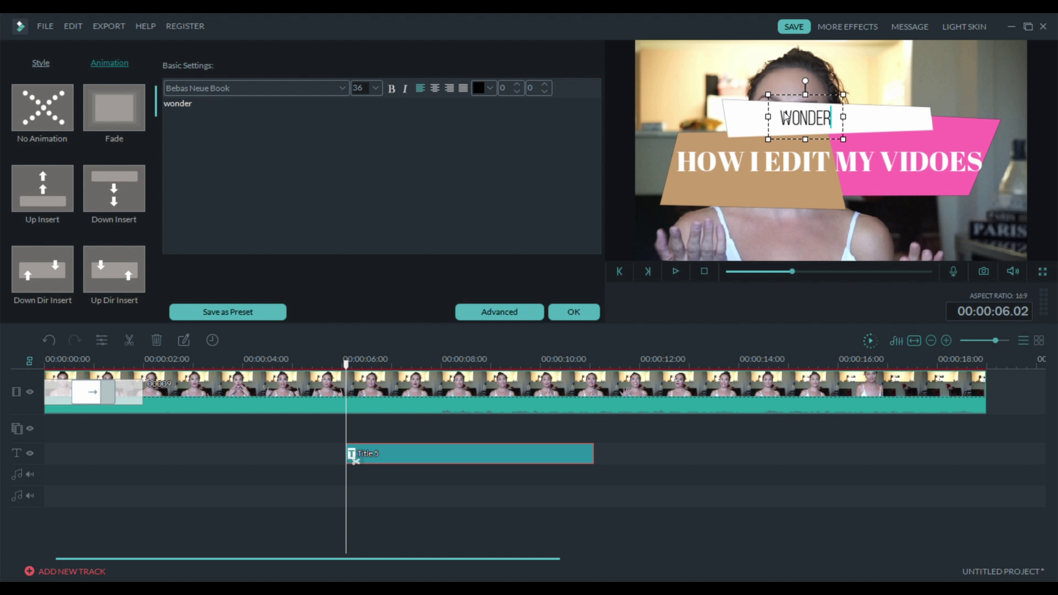
text(share)
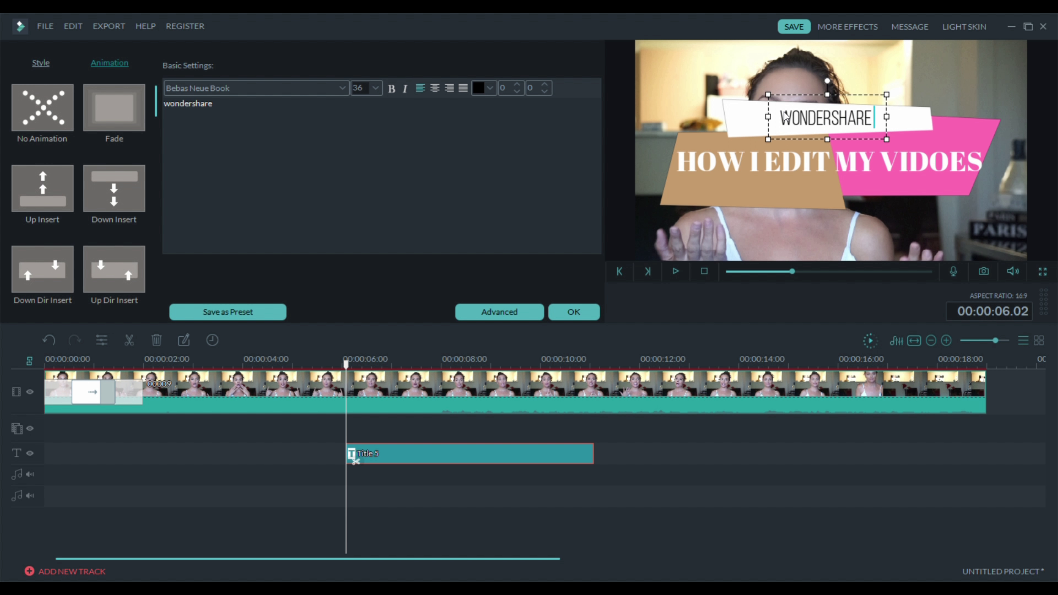
text( filmora)
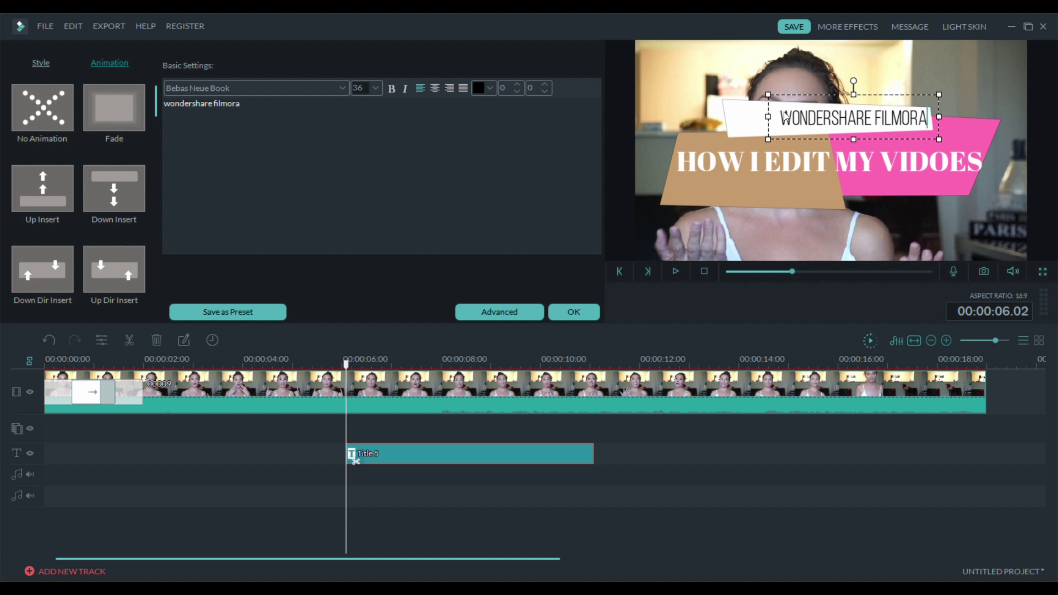
drag(829, 97, 797, 97)
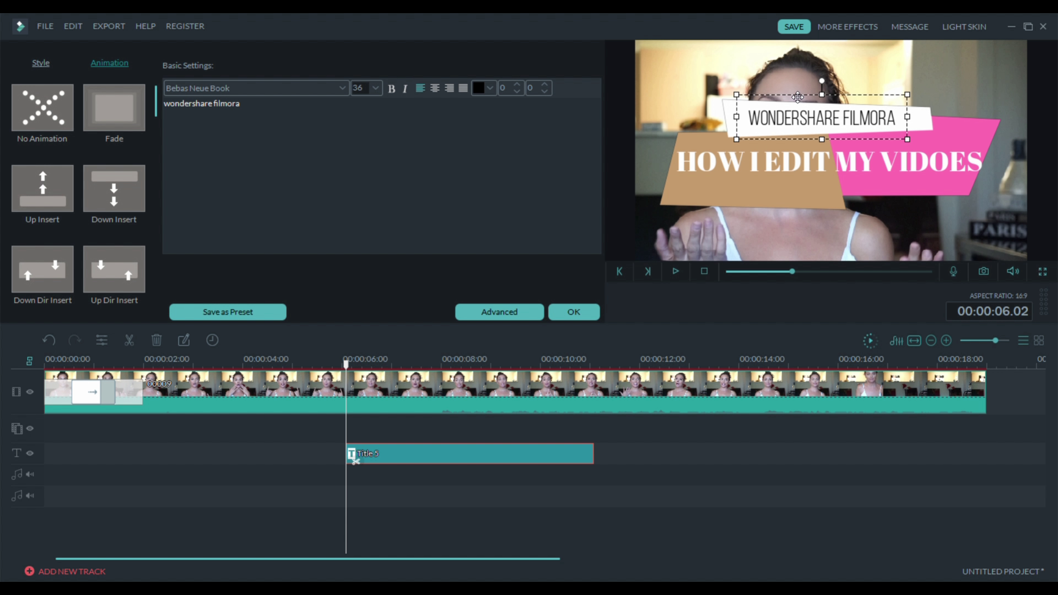
click(583, 313)
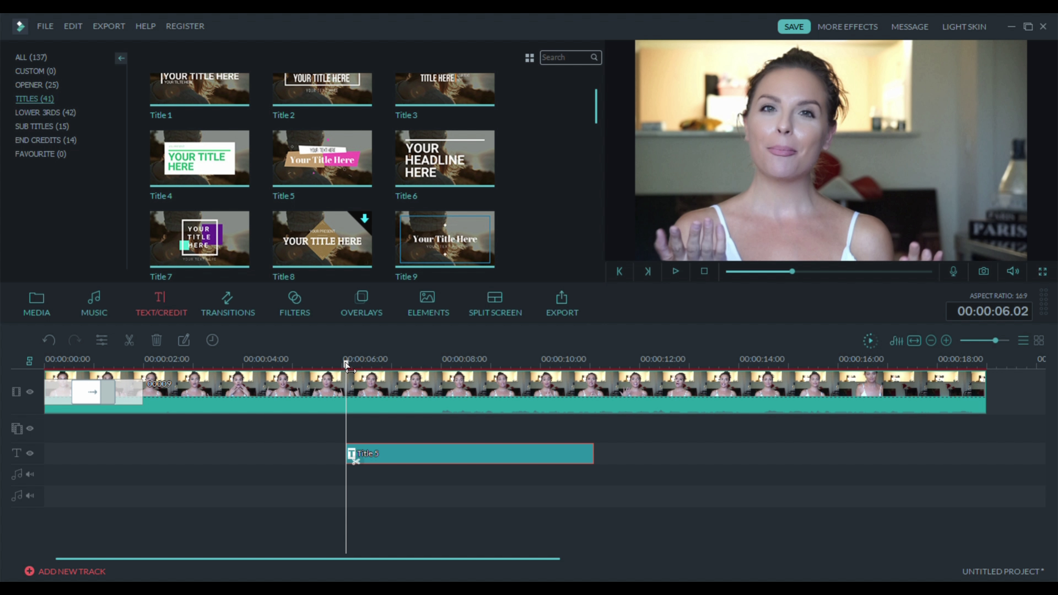
Play the timeline from 00:00:06.02 to check the customized title, and review its text settings again.
key(space)
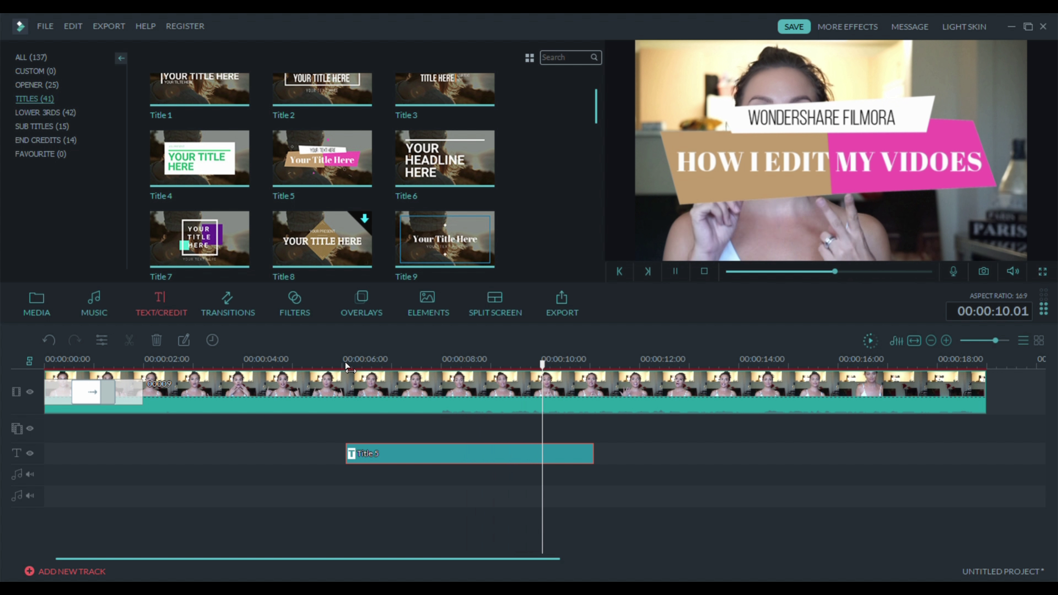
key(space)
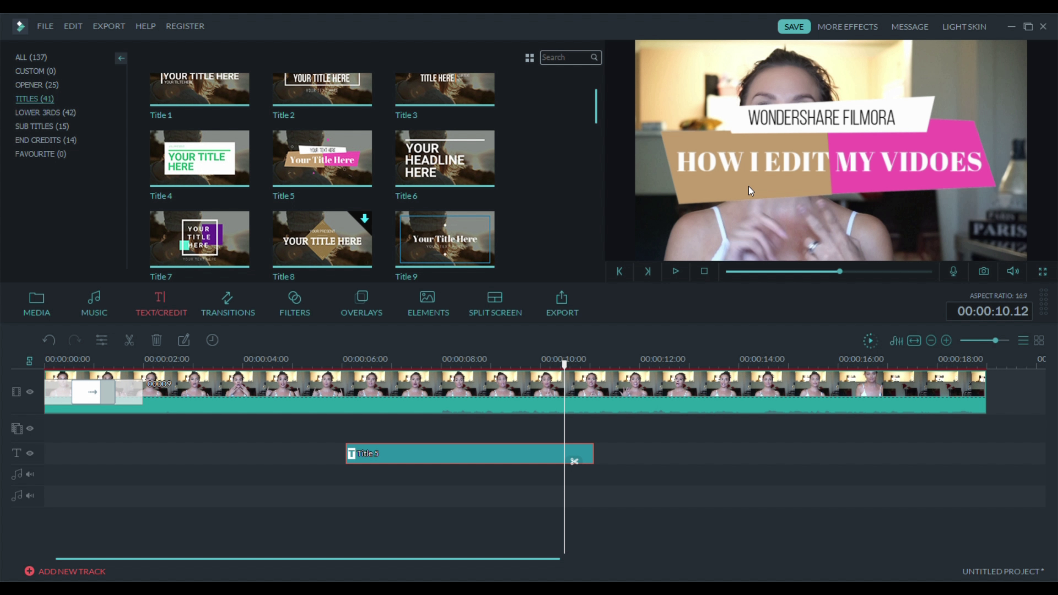
double_click(402, 454)
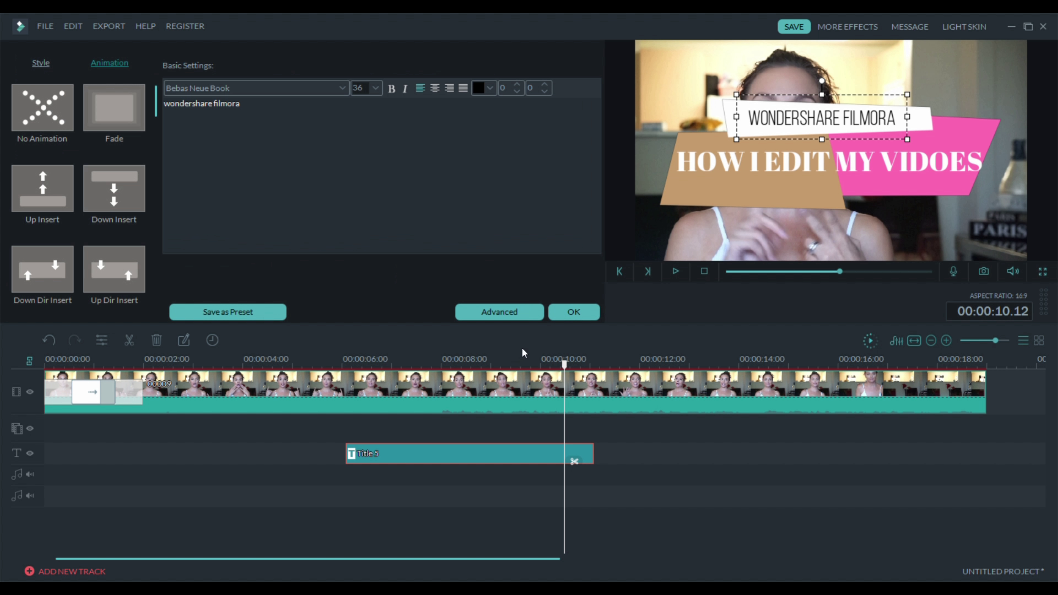
click(574, 312)
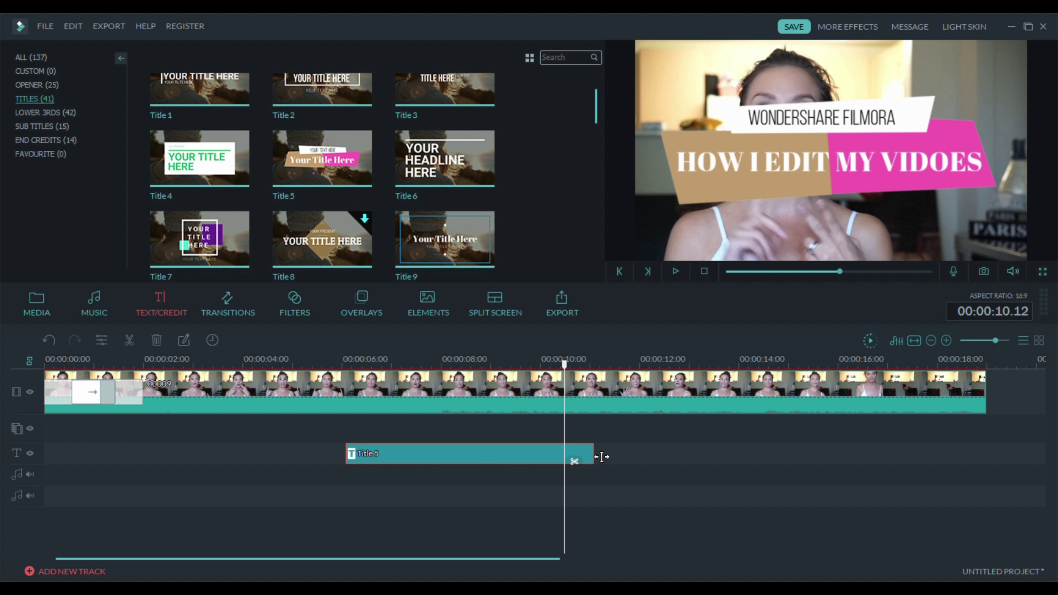
Shorten Title 5 by splitting it at 00:00:09.10 and deleting the part after the cut.
drag(564, 456, 511, 457)
click(518, 455)
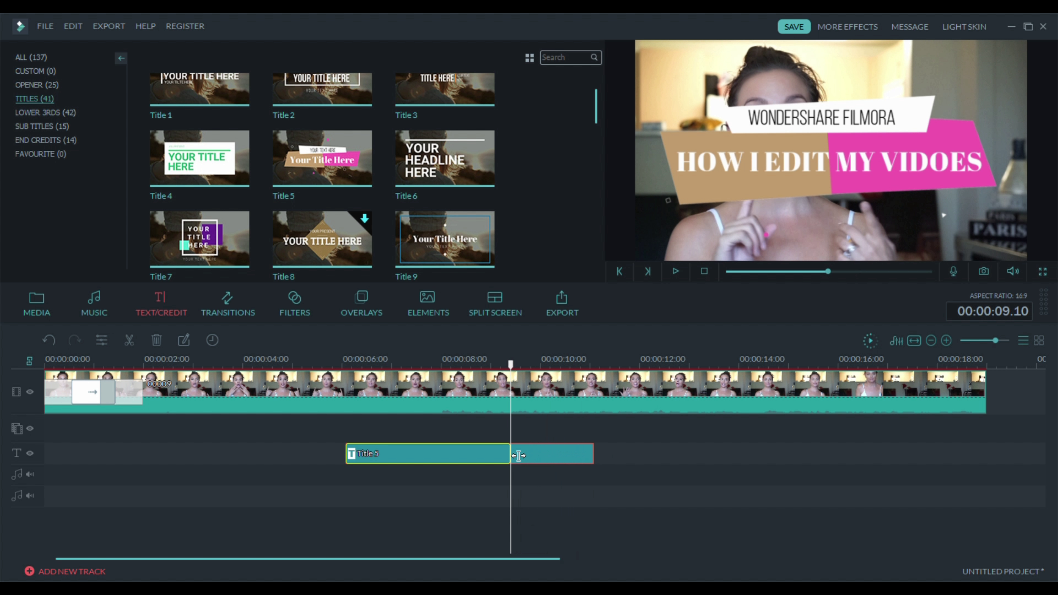
key(Delete)
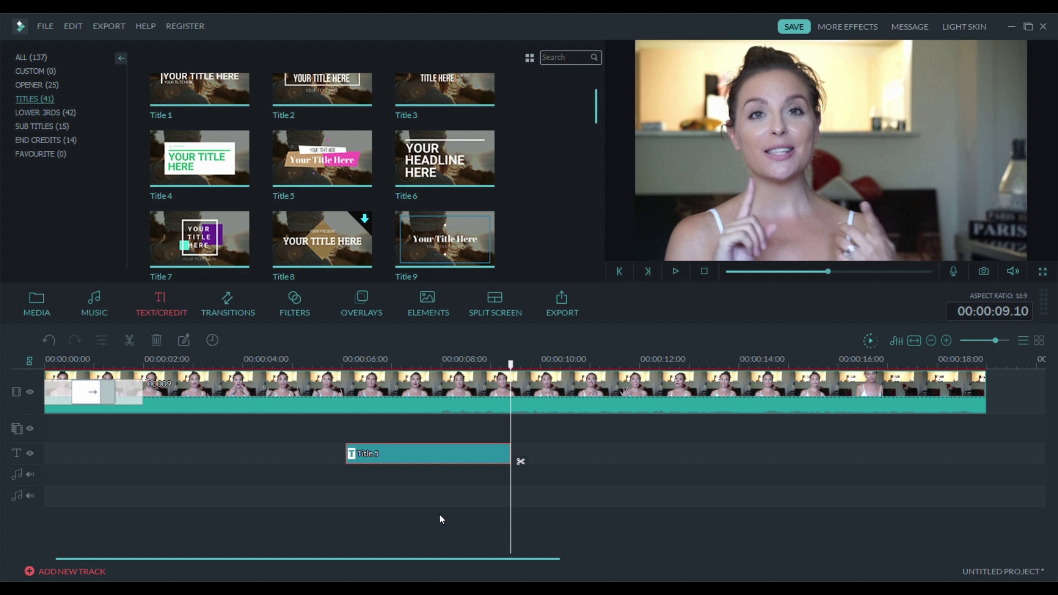
Search the music library for "twin" and place twinkle surround on the first audio track, starting with Title 5 at 00:00:06.02.
click(95, 301)
click(568, 59)
text(twin)
mouse_move(218, 76)
drag(226, 98, 346, 466)
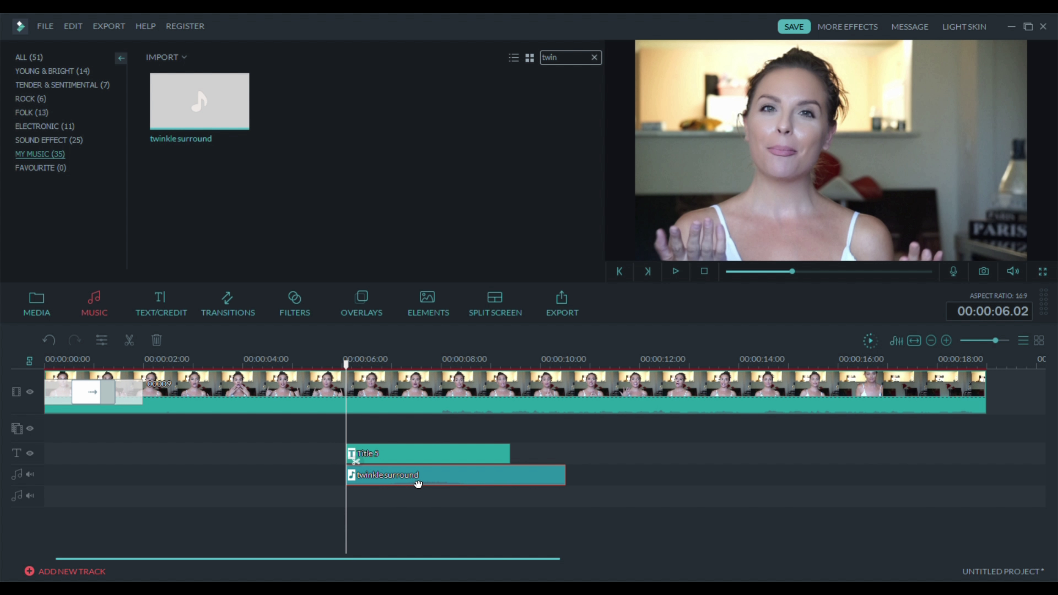
Lower the volume of the twinkle surround clip slightly and apply the audio settings.
double_click(414, 483)
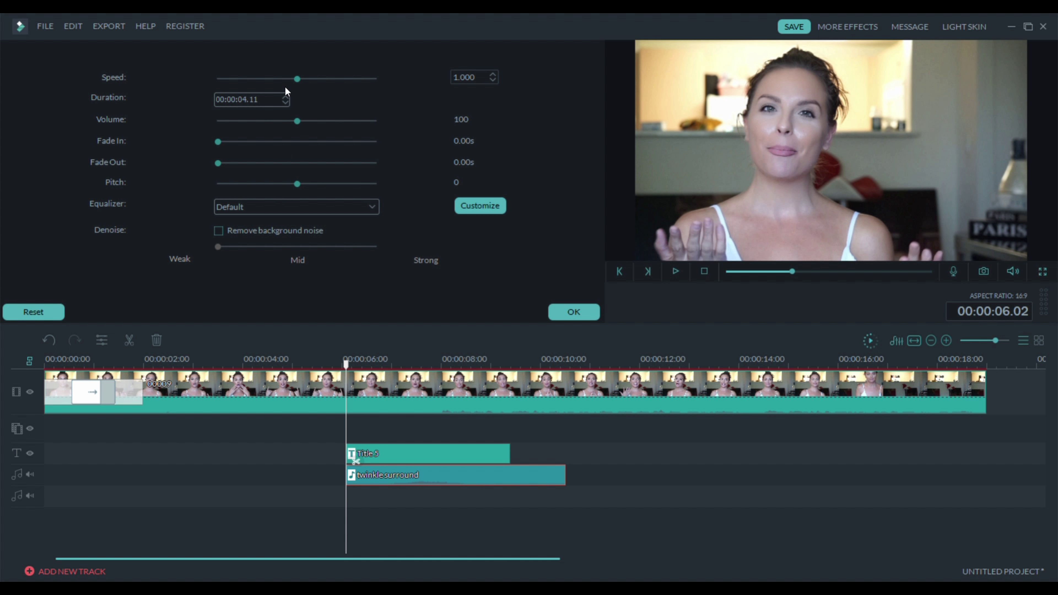
click(278, 120)
drag(278, 122, 273, 122)
click(573, 317)
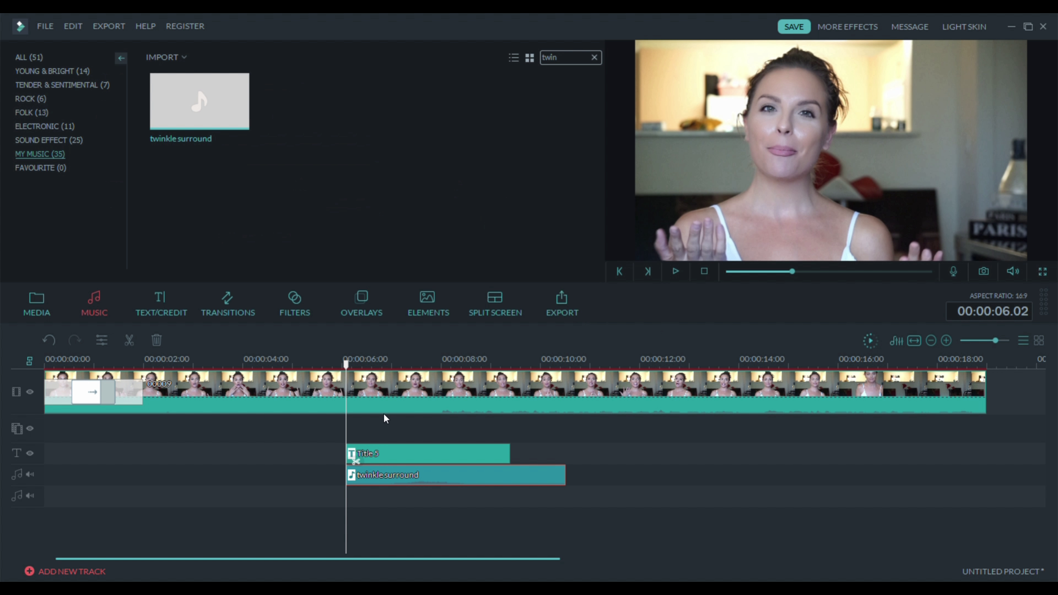
Play back the title with its sound effect, and replay the edit from the beginning up to 00:00:14.05.
key(space)
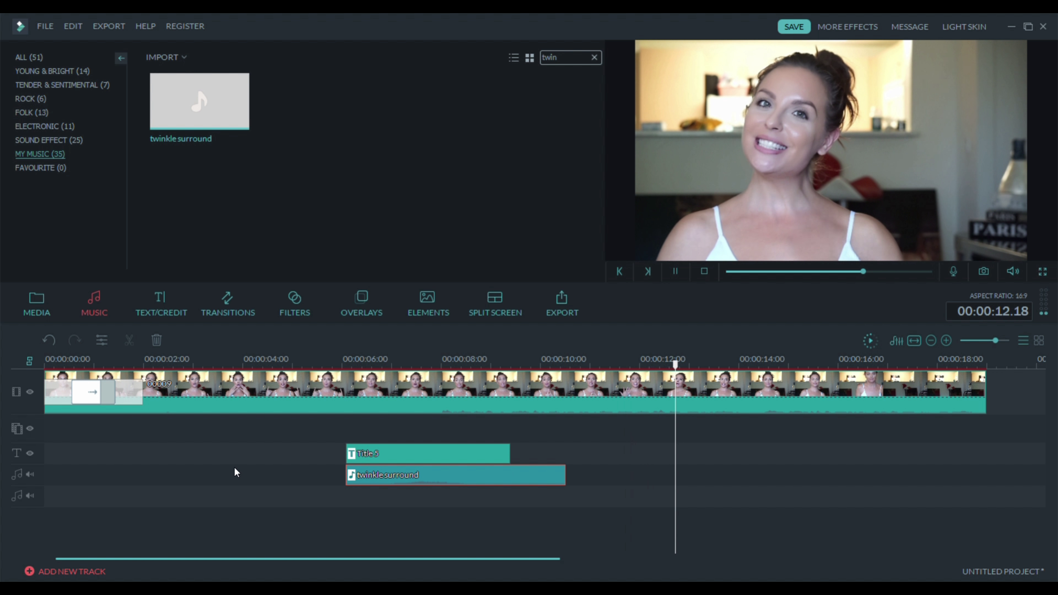
key(space)
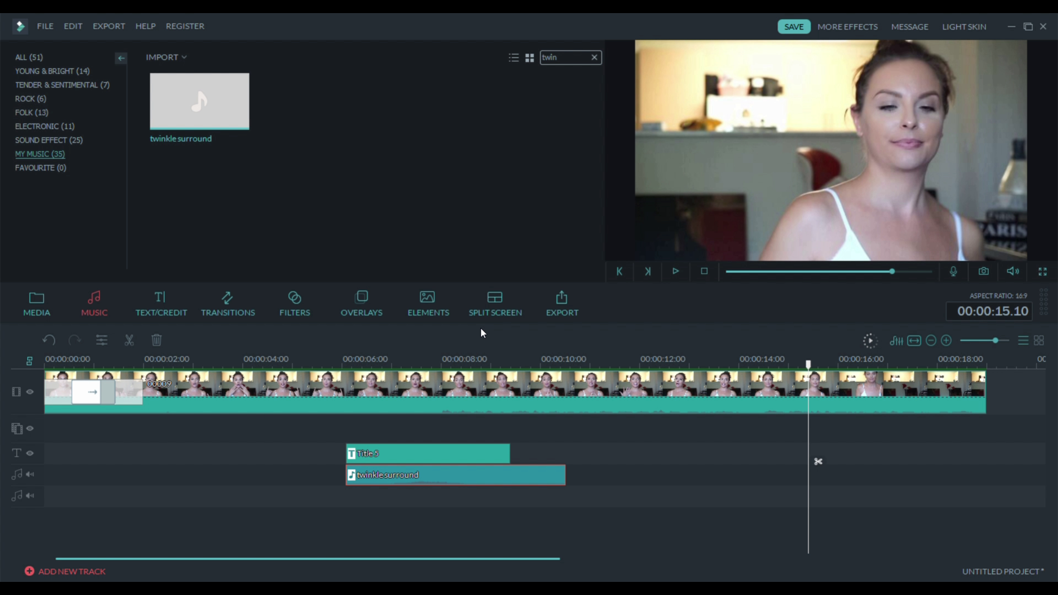
click(46, 365)
key(space)
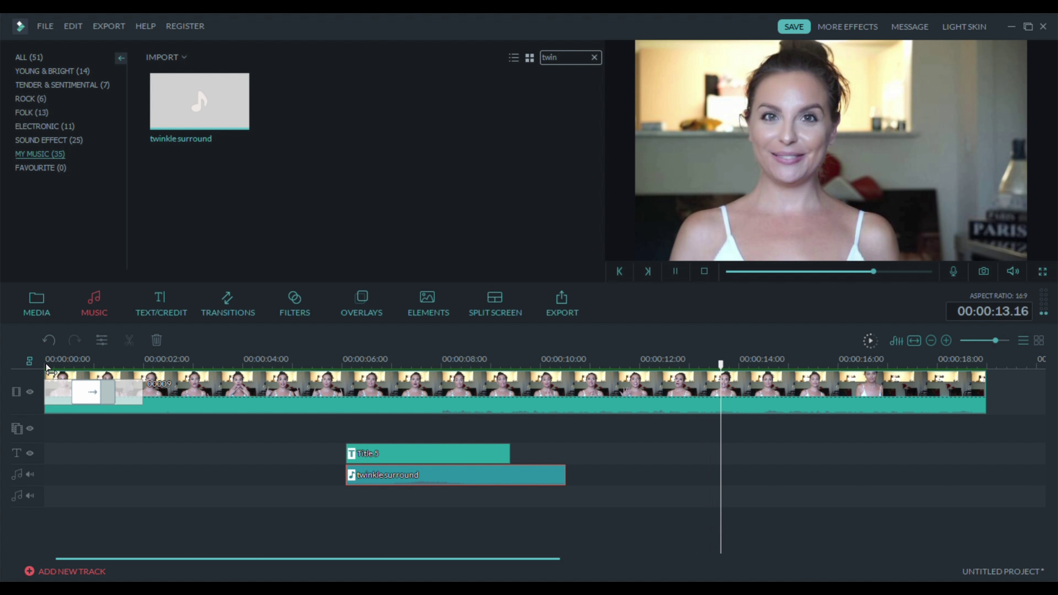
key(space)
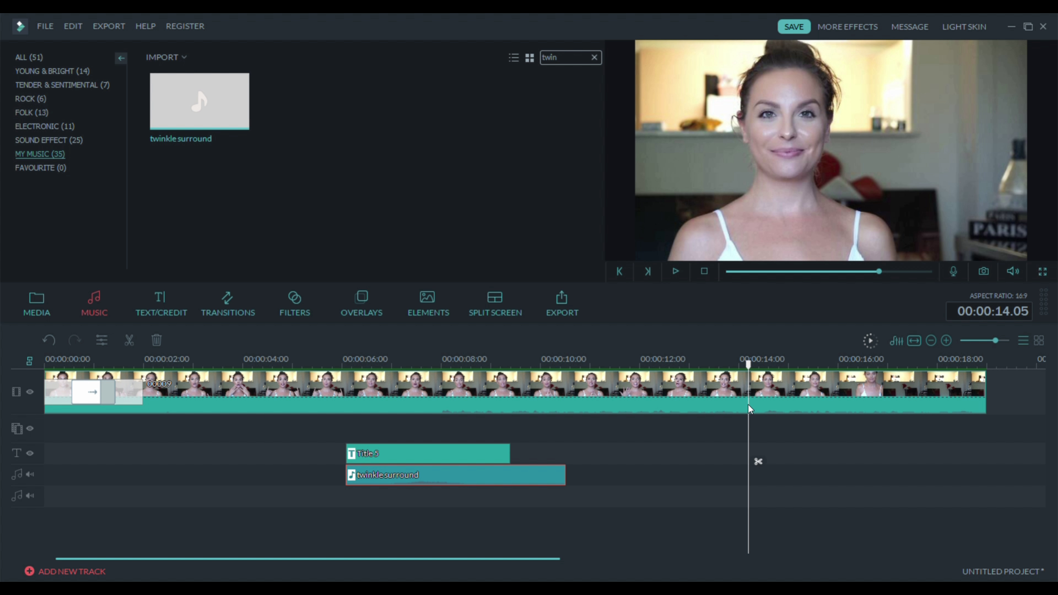
Split clip 00009 at 00:00:14.05 and delete the part after the cut.
click(758, 463)
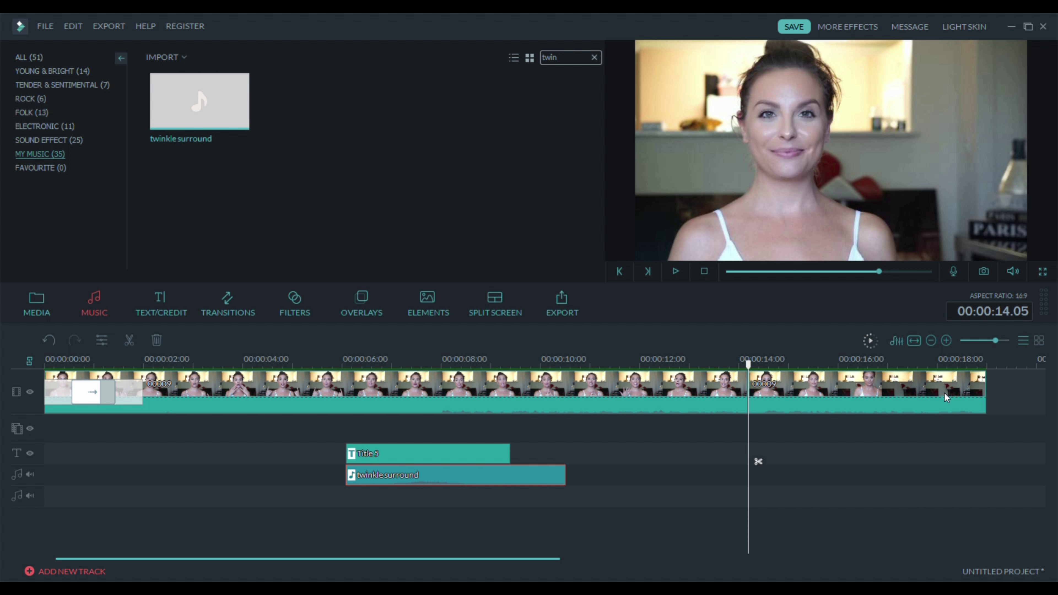
click(855, 396)
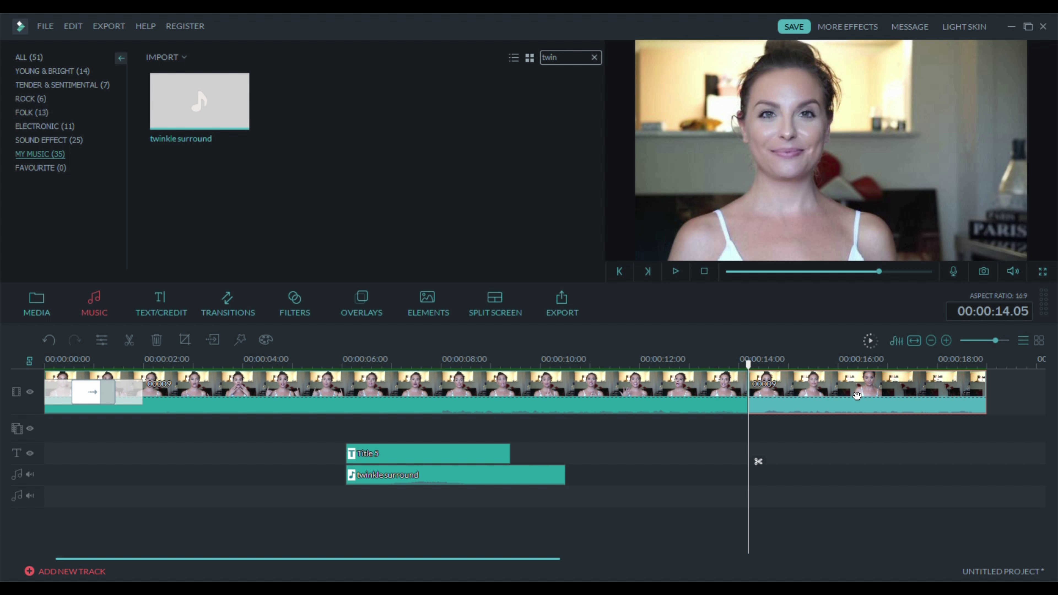
key(Delete)
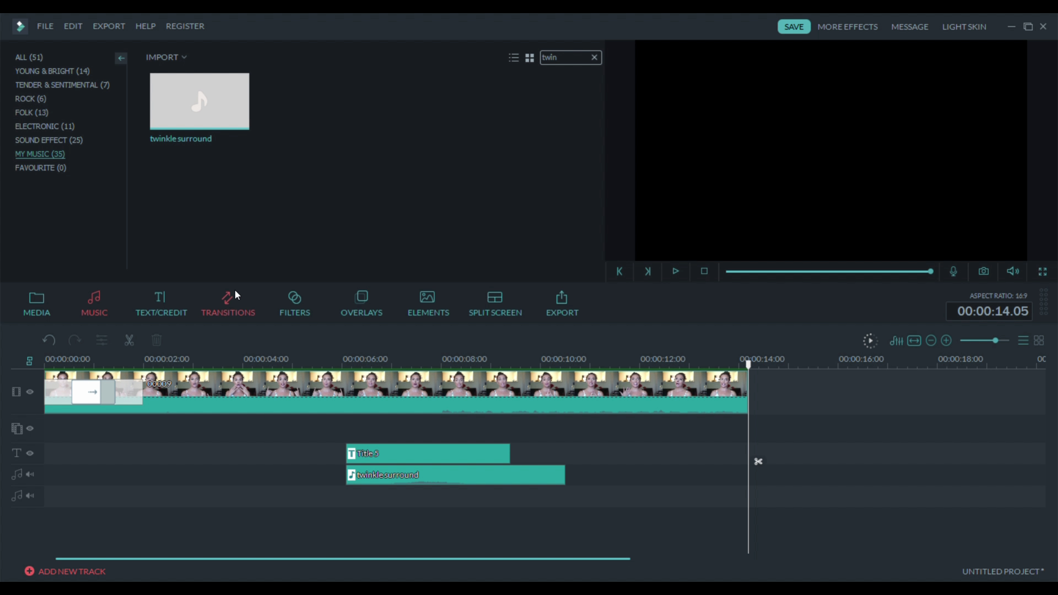
Place the imported Wondershare Filmora video on the video track directly after clip 00009, starting at 00:00:14.05.
click(42, 298)
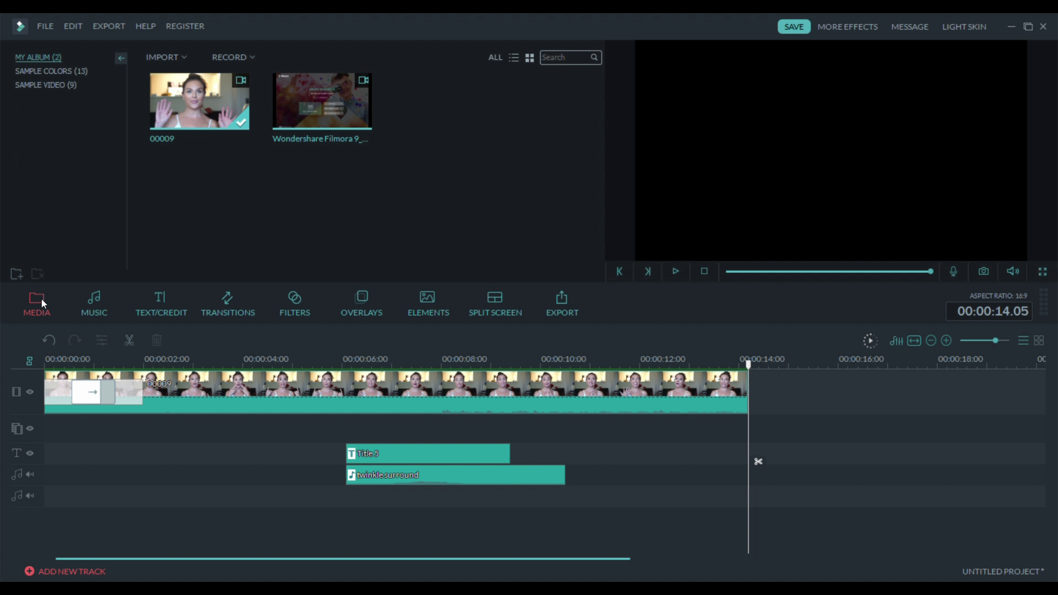
drag(189, 558, 307, 558)
mouse_move(361, 117)
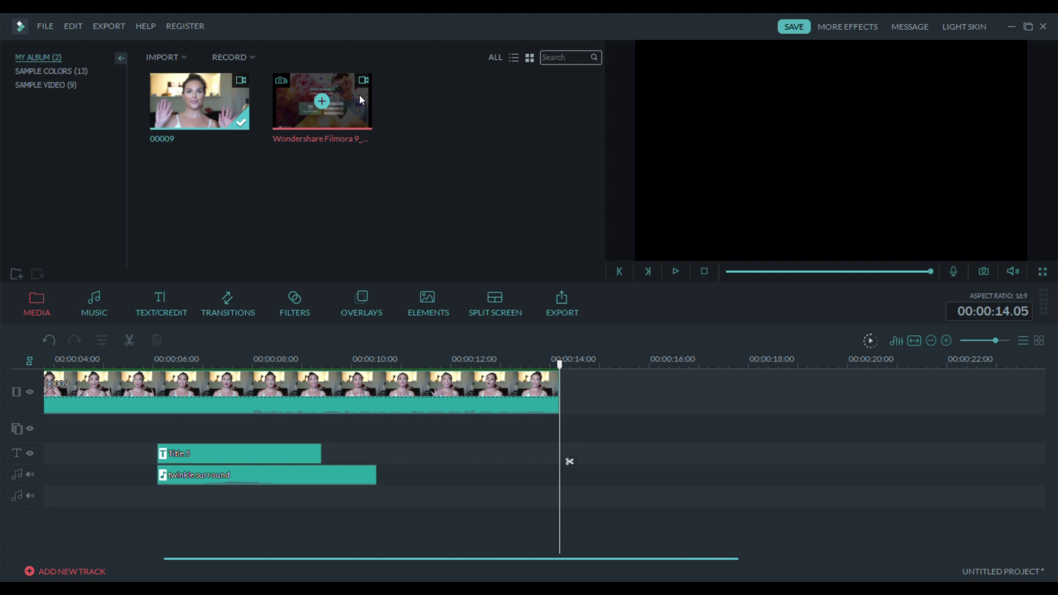
drag(361, 100, 609, 411)
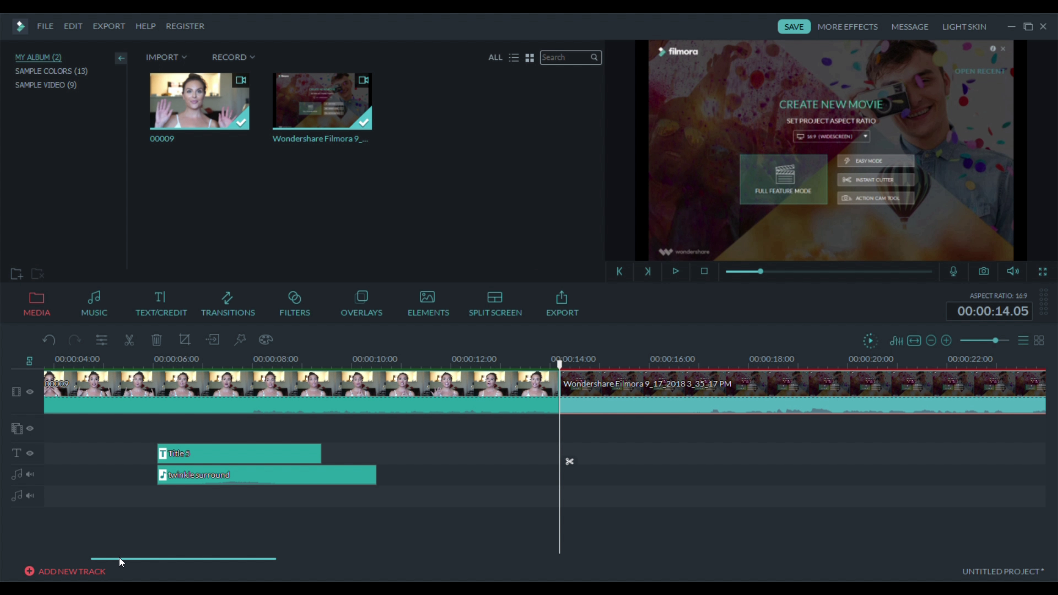
Play the start of the Wondershare Filmora clip, split it at about 00:00:17 and delete the part before the cut.
drag(118, 558, 167, 559)
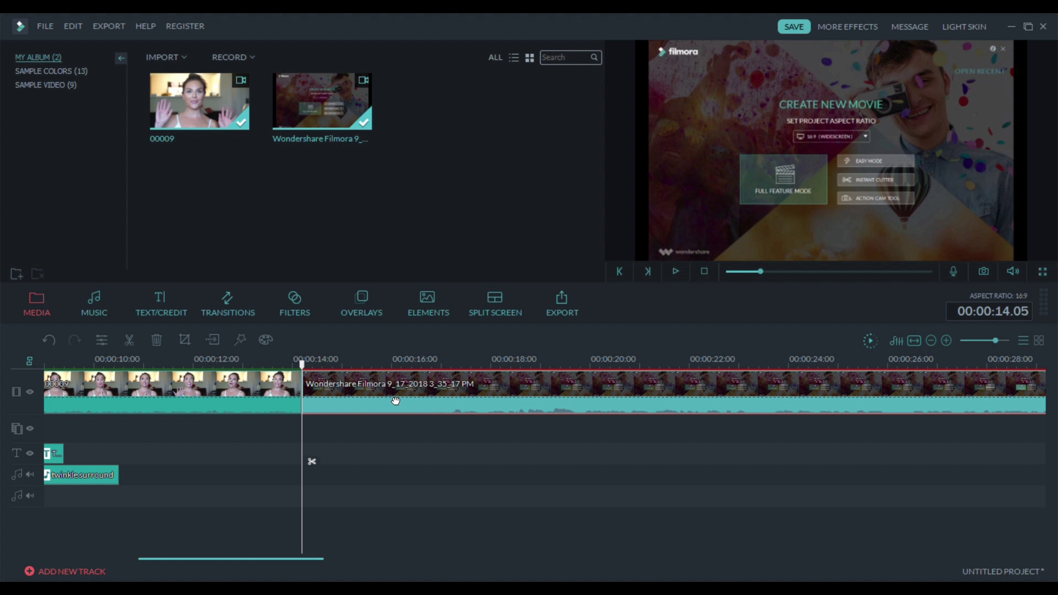
key(space)
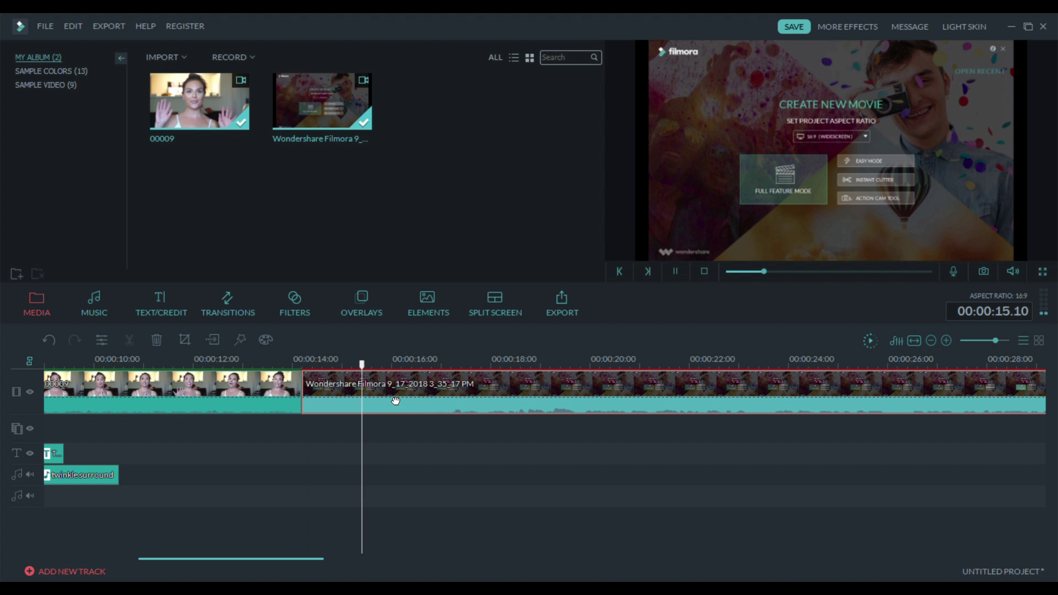
key(space)
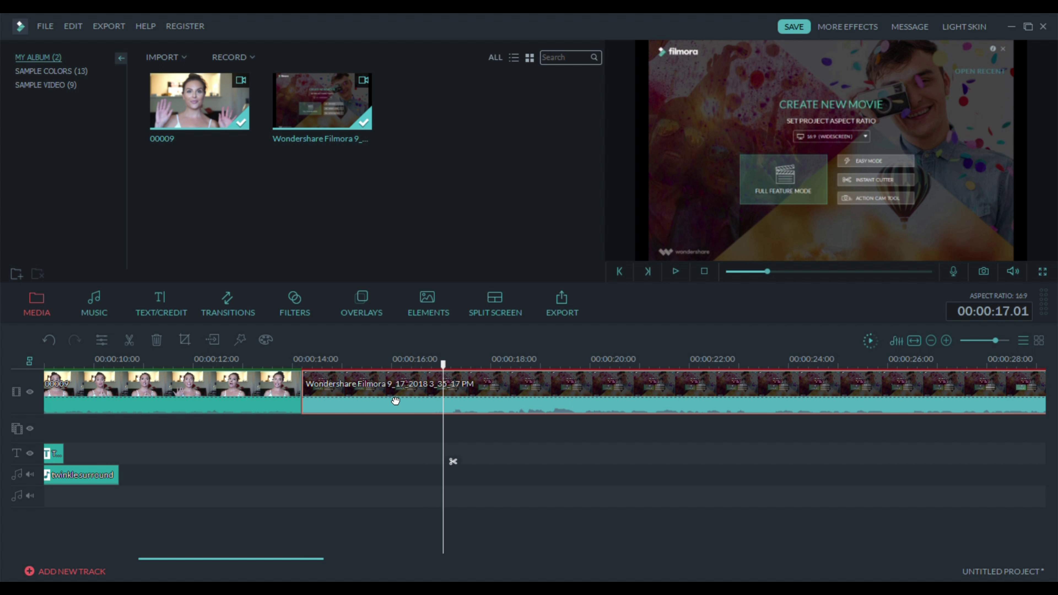
click(453, 462)
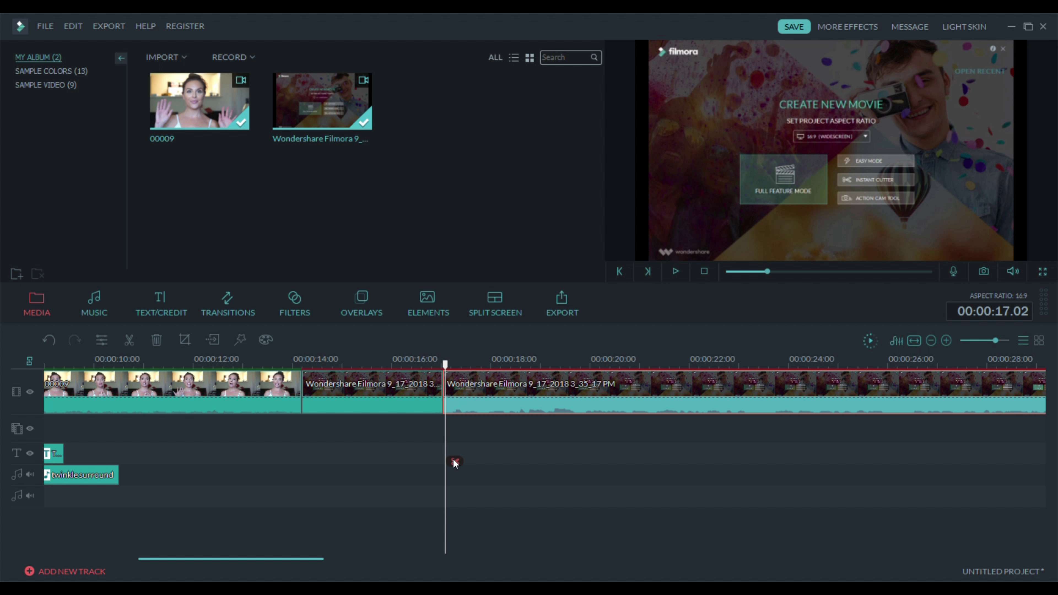
click(398, 403)
key(Delete)
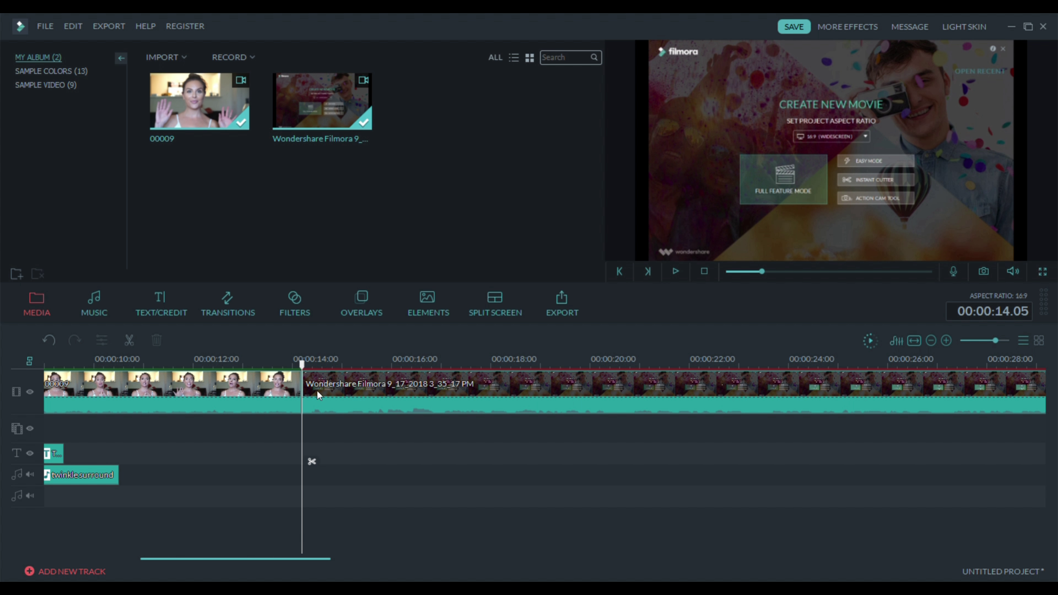
Play back the cut between clip 00009 and the Wondershare Filmora clip up to 00:00:16.01.
click(278, 364)
key(space)
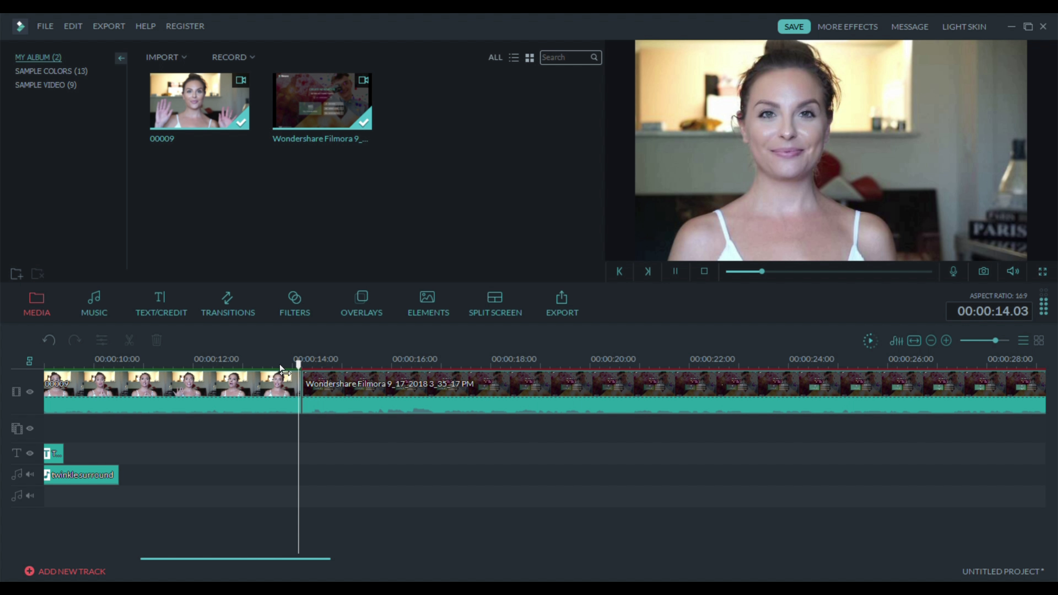
key(space)
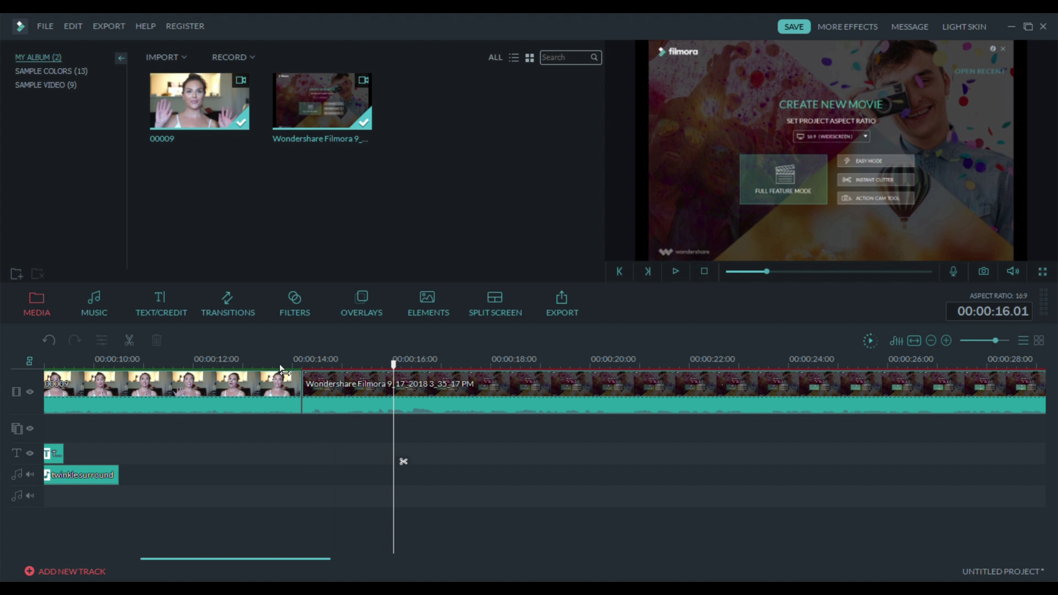
Add a Dissolve transition between clip 00009 and the Wondershare Filmora clip, and play it back up to 00:00:16.01.
click(244, 298)
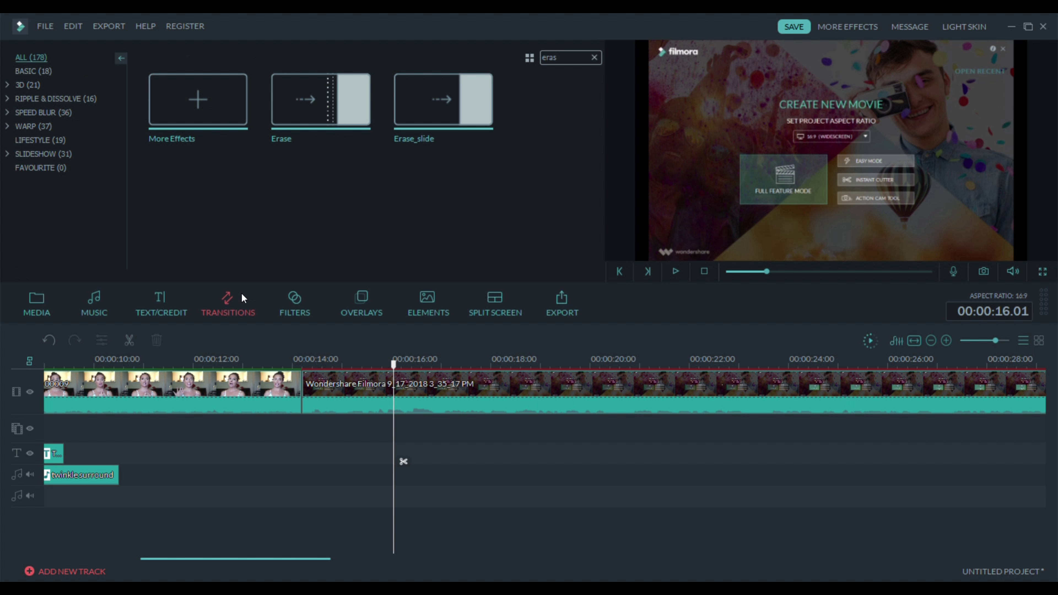
click(595, 58)
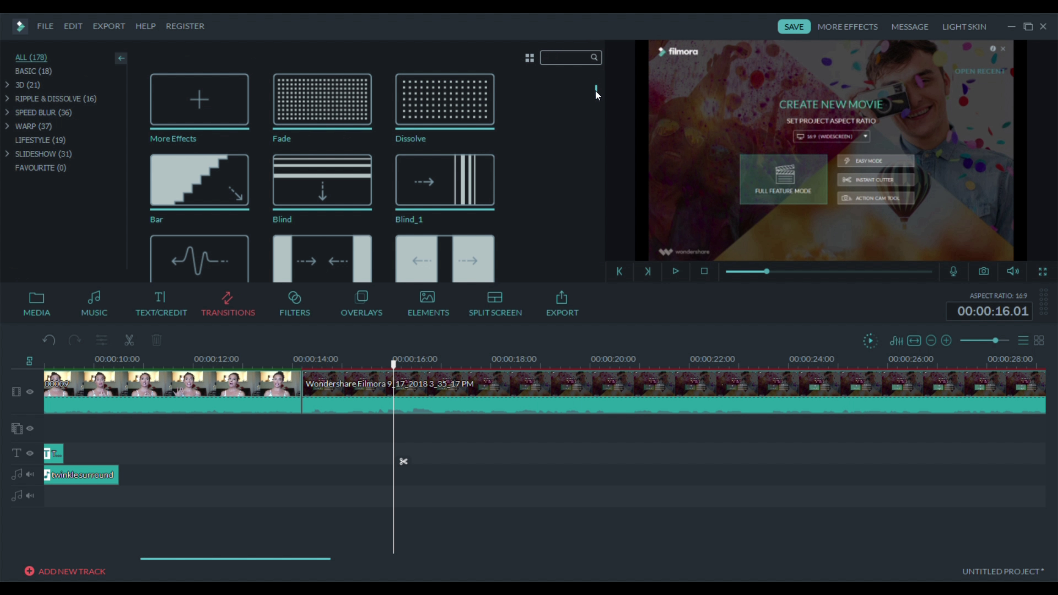
drag(445, 99, 296, 378)
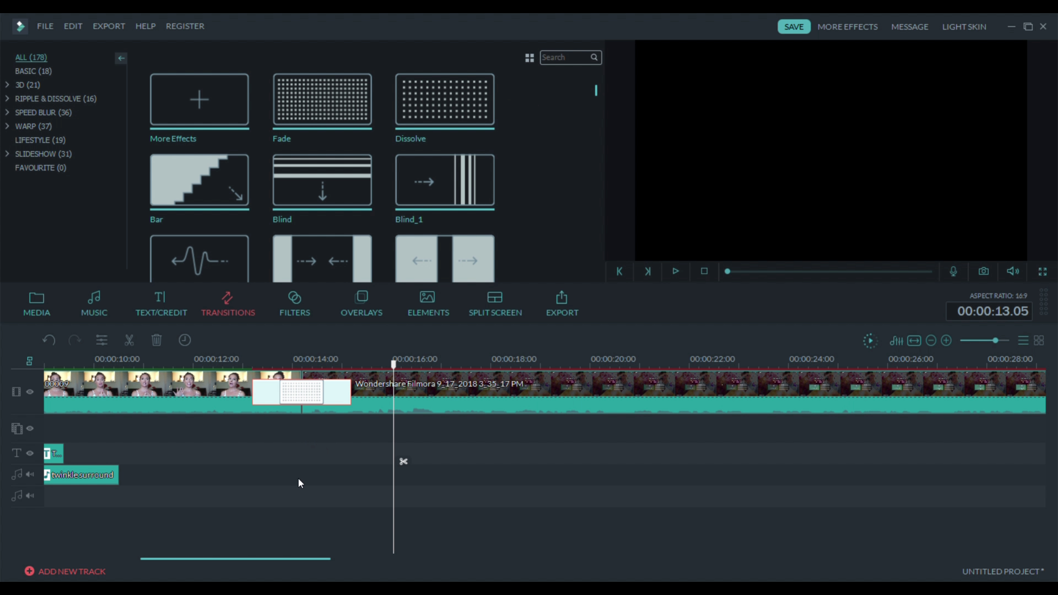
key(space)
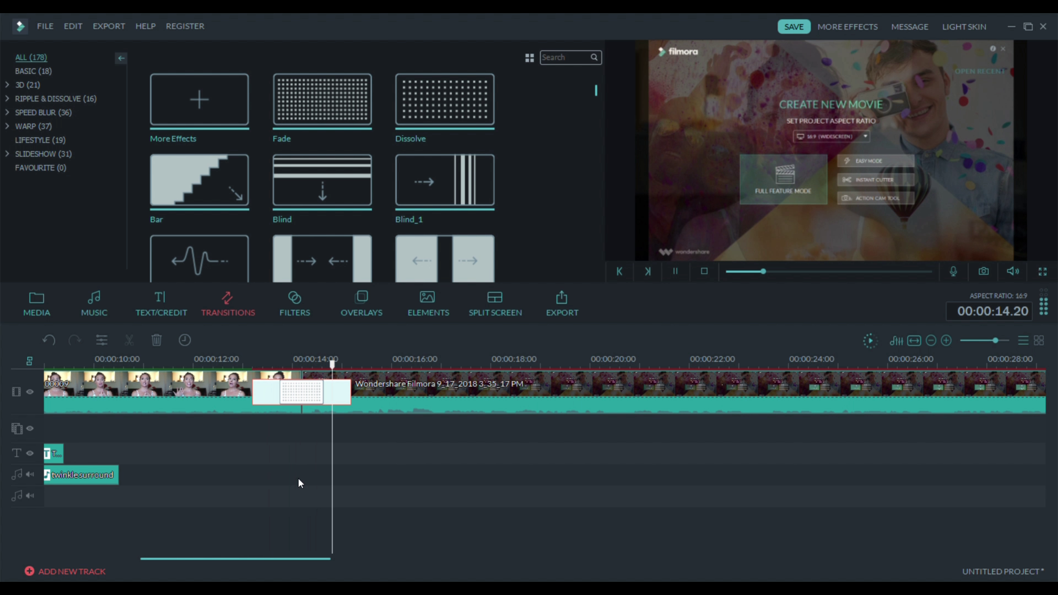
key(space)
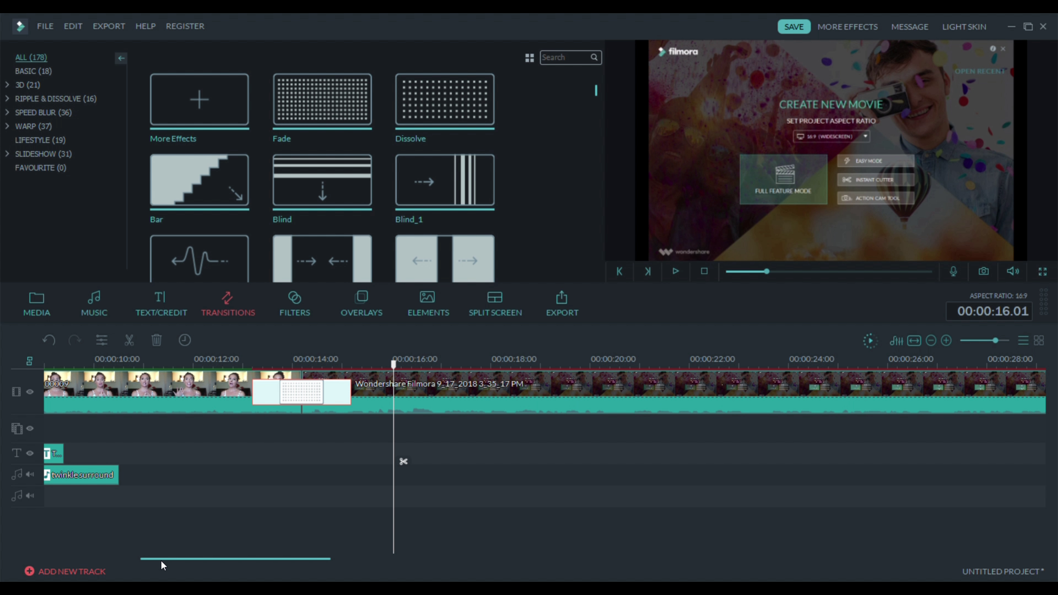
Look over the timeline from beginning to end at a reduced zoom level, and return to its beginning.
drag(161, 559, 79, 567)
click(78, 567)
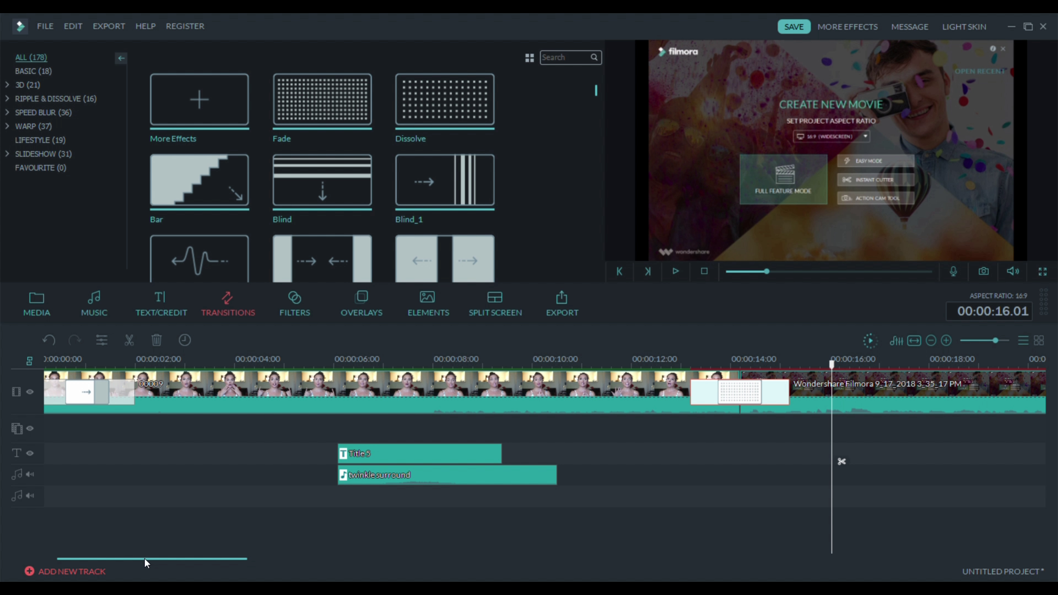
drag(145, 559, 337, 558)
drag(996, 340, 990, 340)
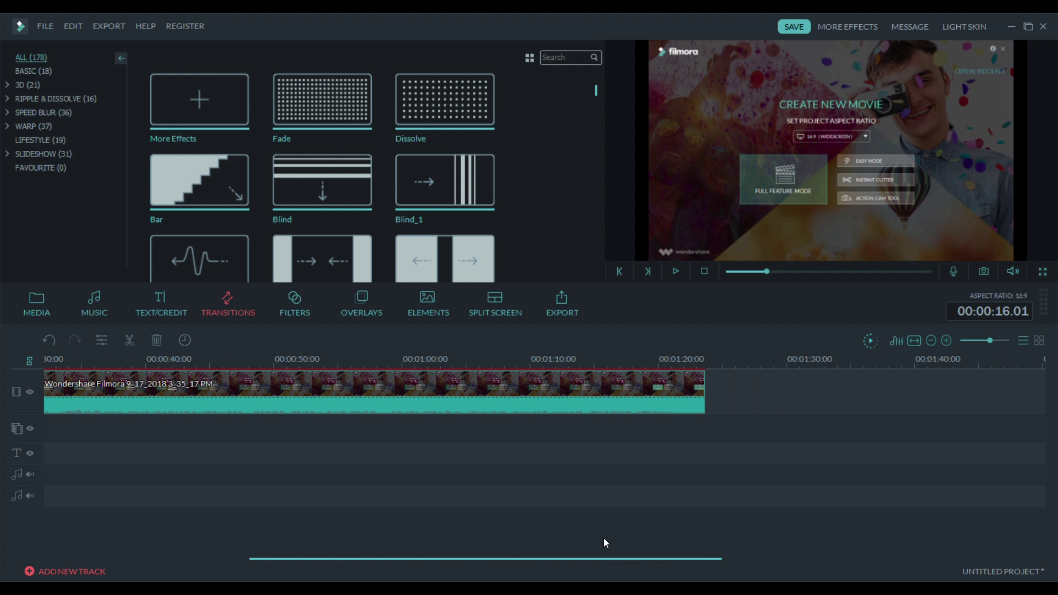
drag(596, 558, 290, 562)
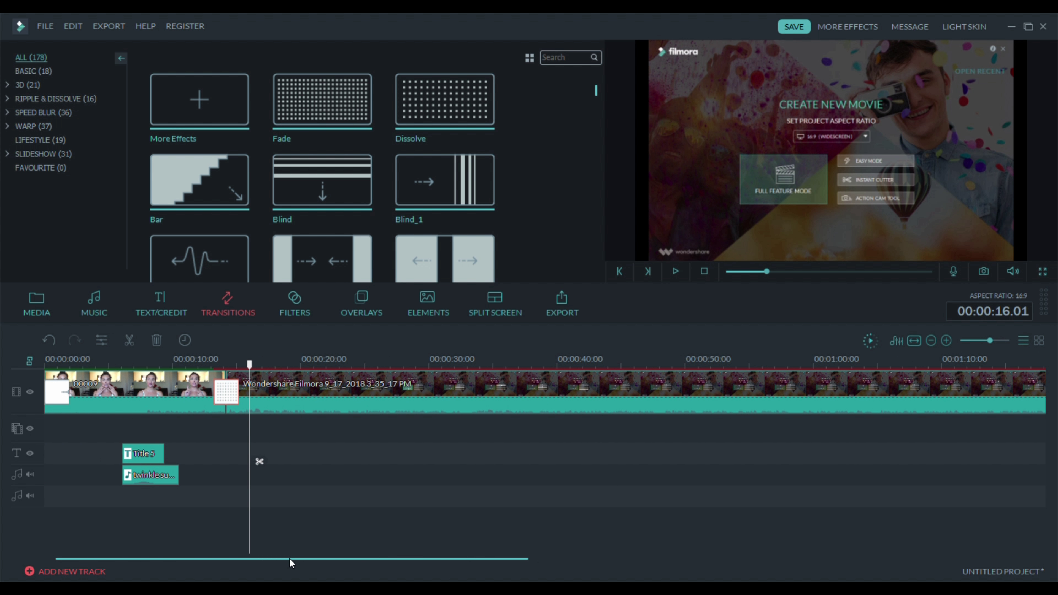